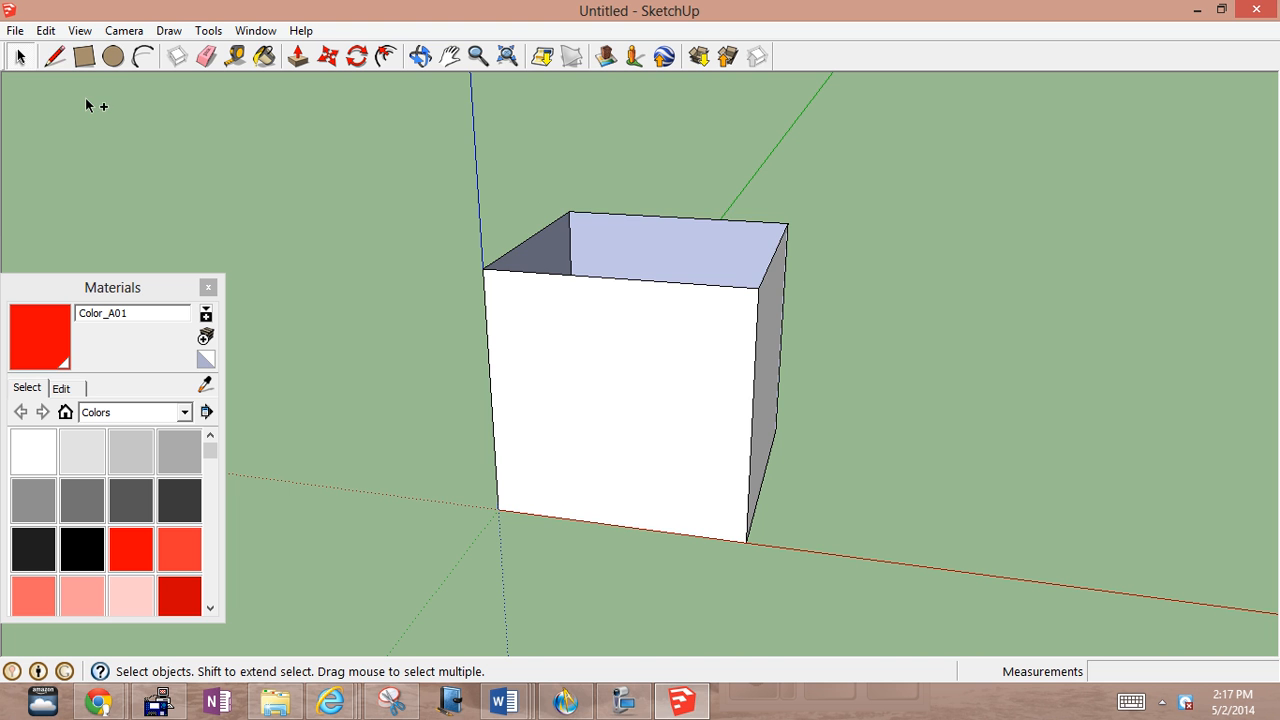
Step: Undo the last face deletion, restoring the box's red top face, and delete that face again
key("ctrl+z")
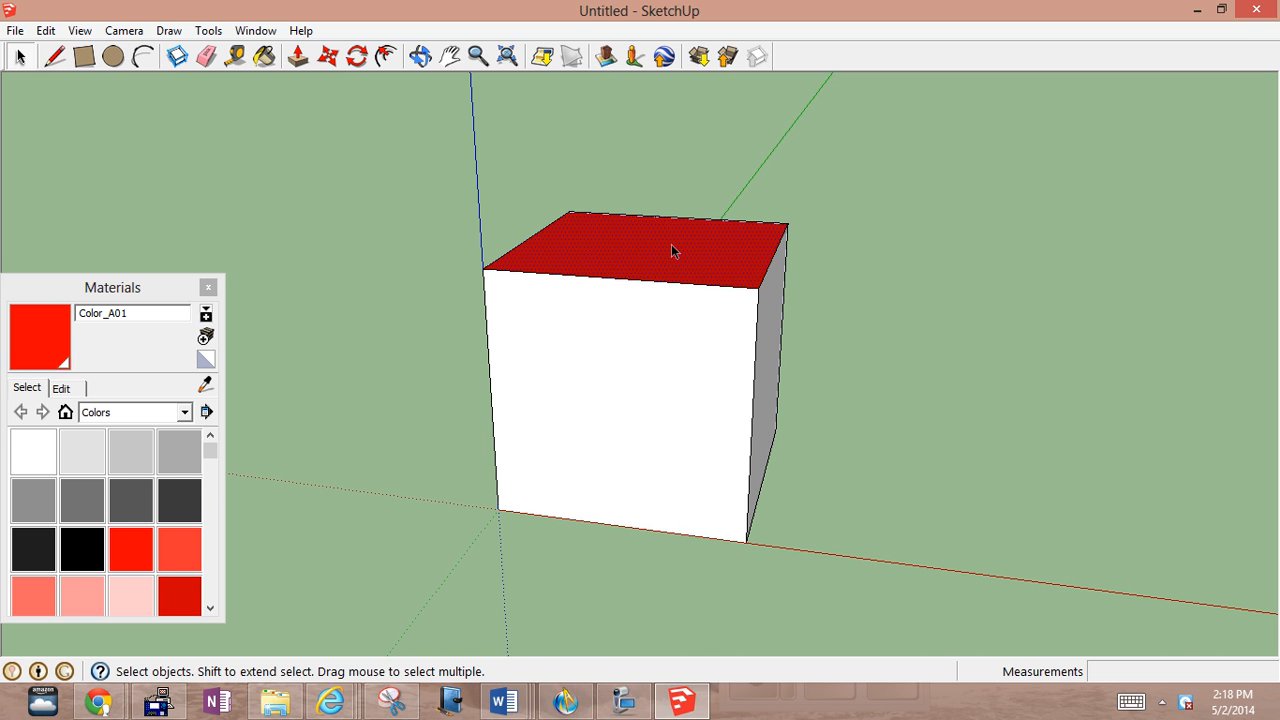
key("Delete")
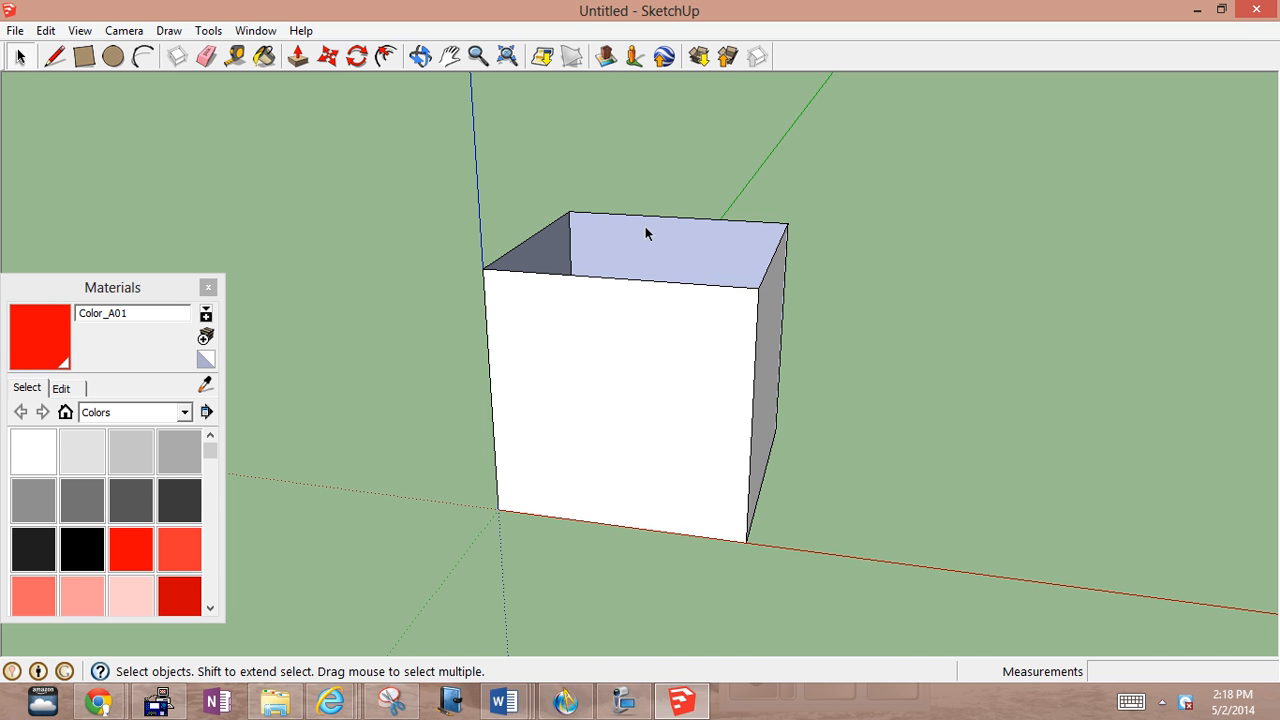
Step: Examine the open box's interior, floor and outer walls from several viewing angles
left_click(420, 56)
left_click_drag(591, 340, 498, 485)
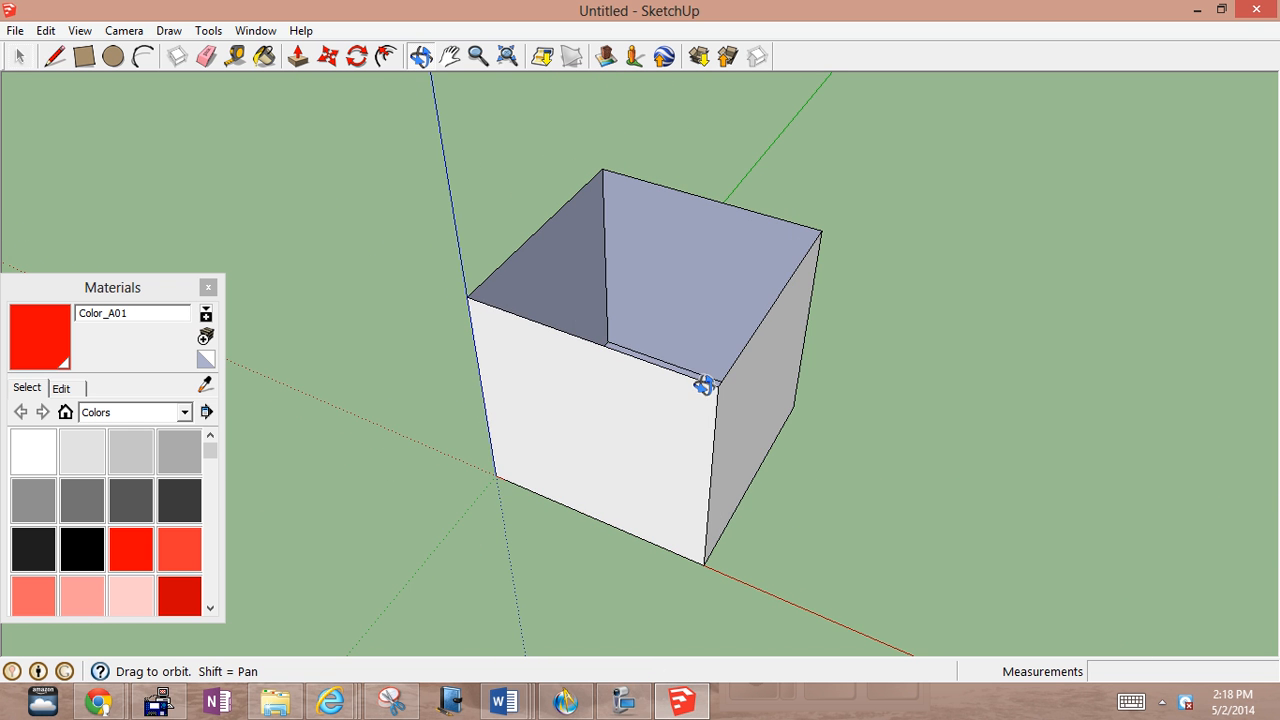
left_click_drag(663, 437, 503, 486)
left_click_drag(715, 461, 603, 529)
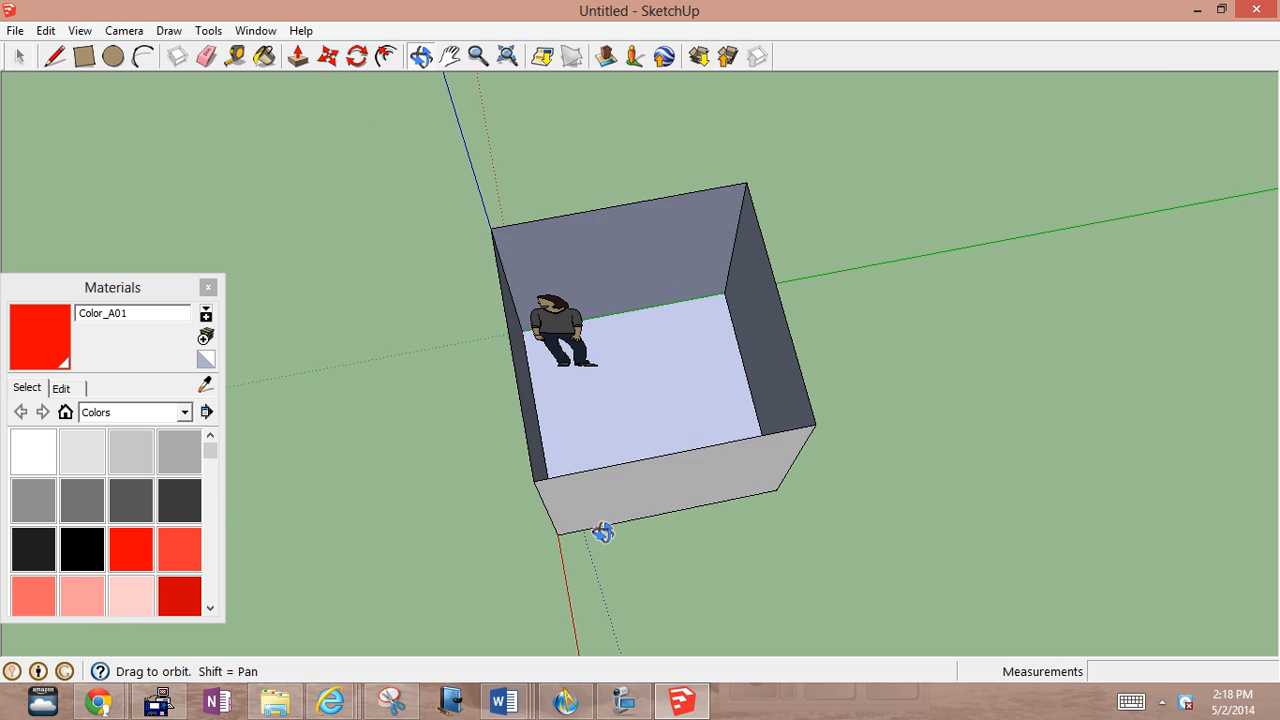
left_click_drag(654, 494, 811, 206)
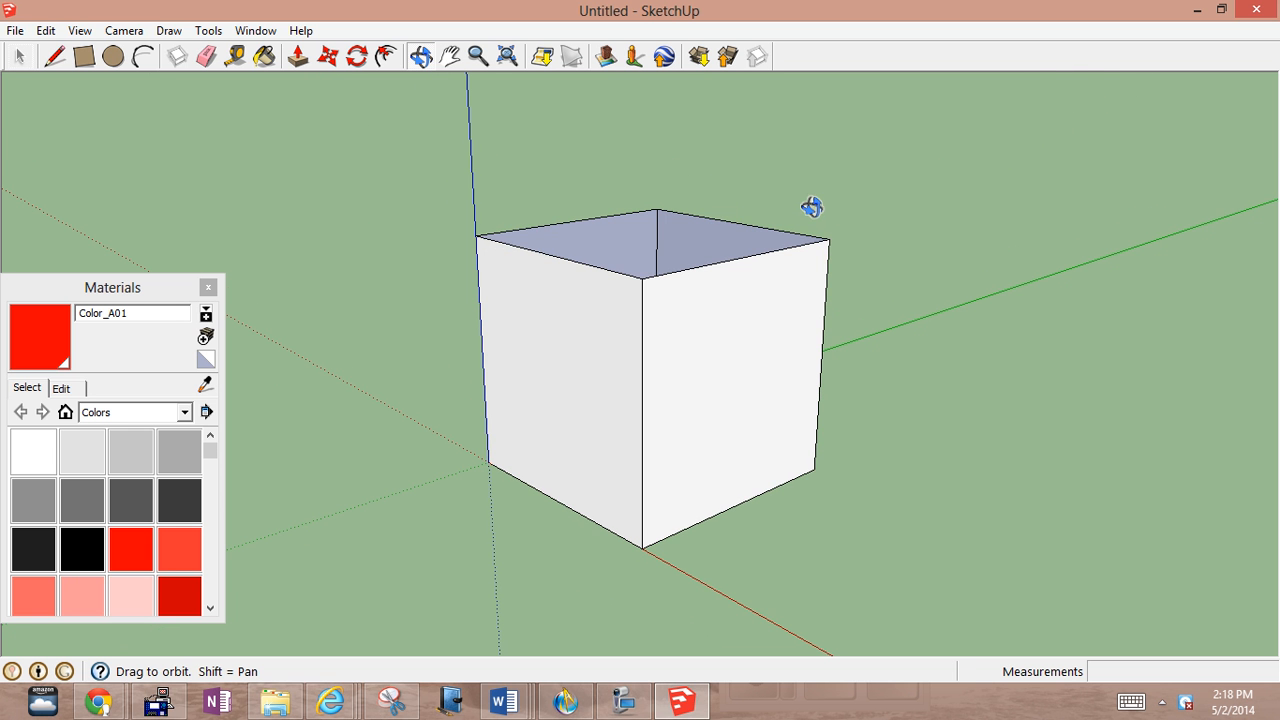
left_click_drag(564, 332, 778, 405)
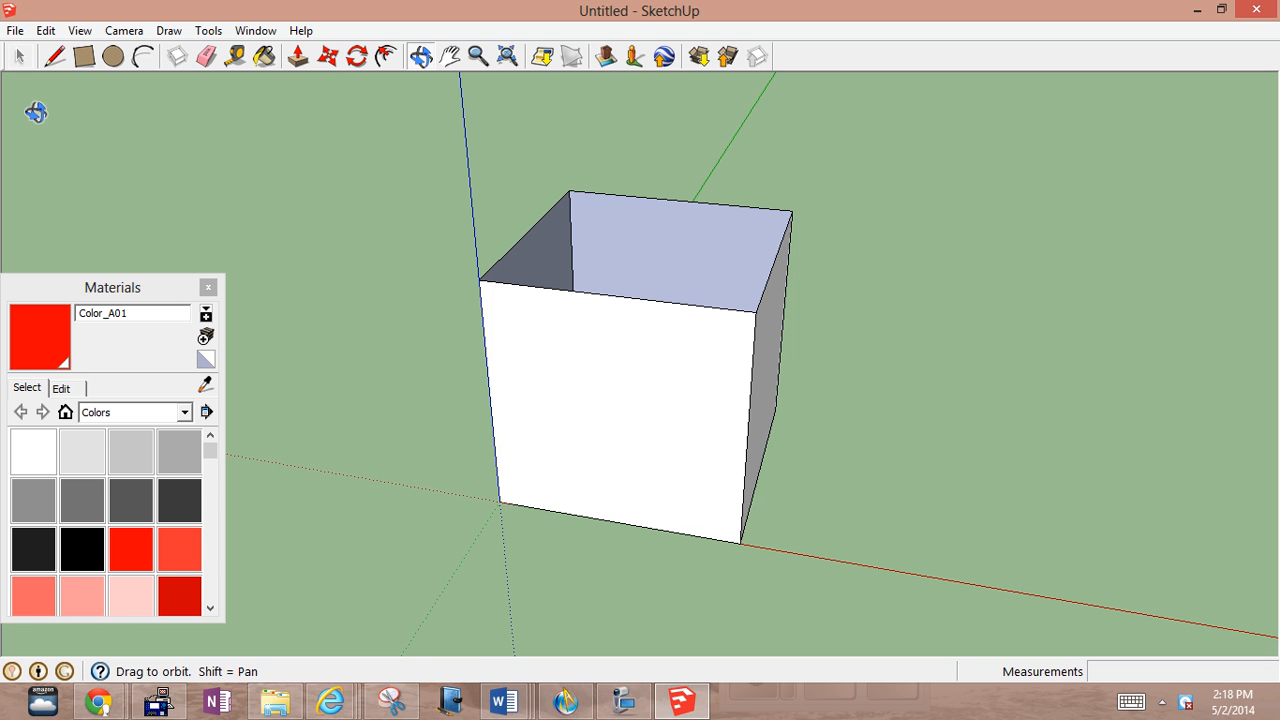
Step: Delete the entire open box from the model and move the Materials window lower on the screen
left_click(17, 57)
left_click_drag(378, 128, 906, 607)
key("Delete")
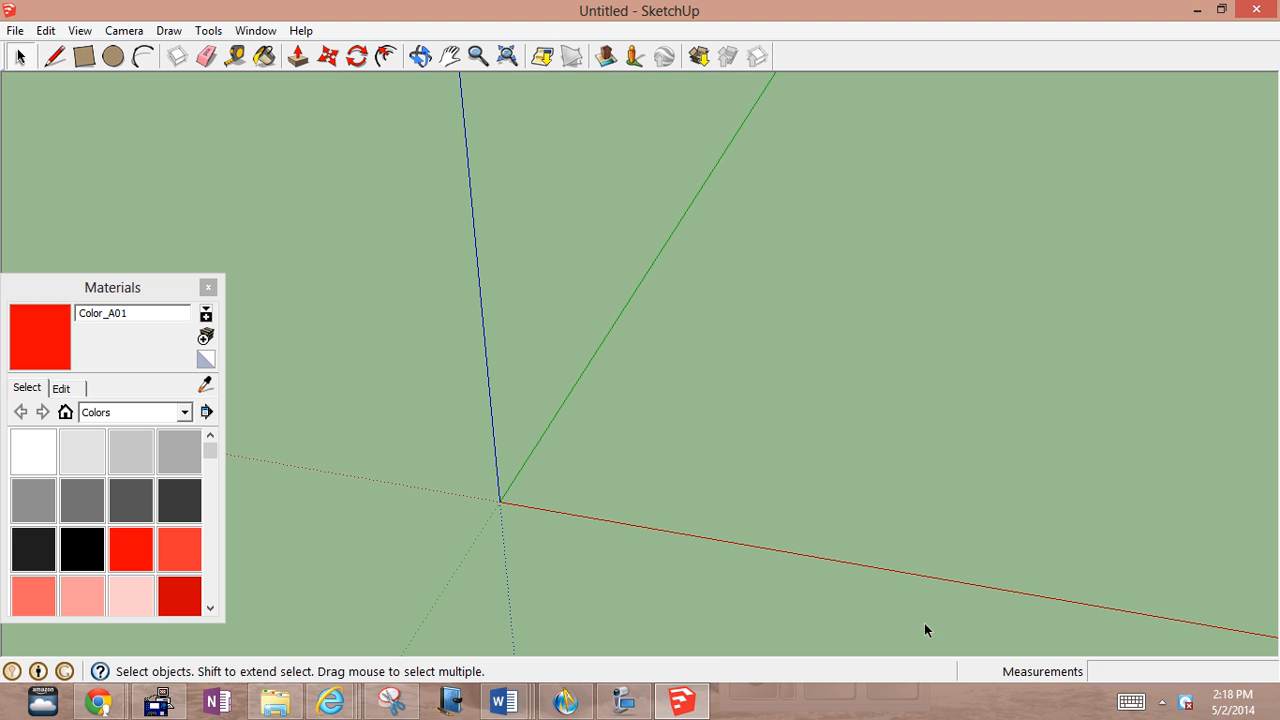
left_click_drag(129, 289, 129, 386)
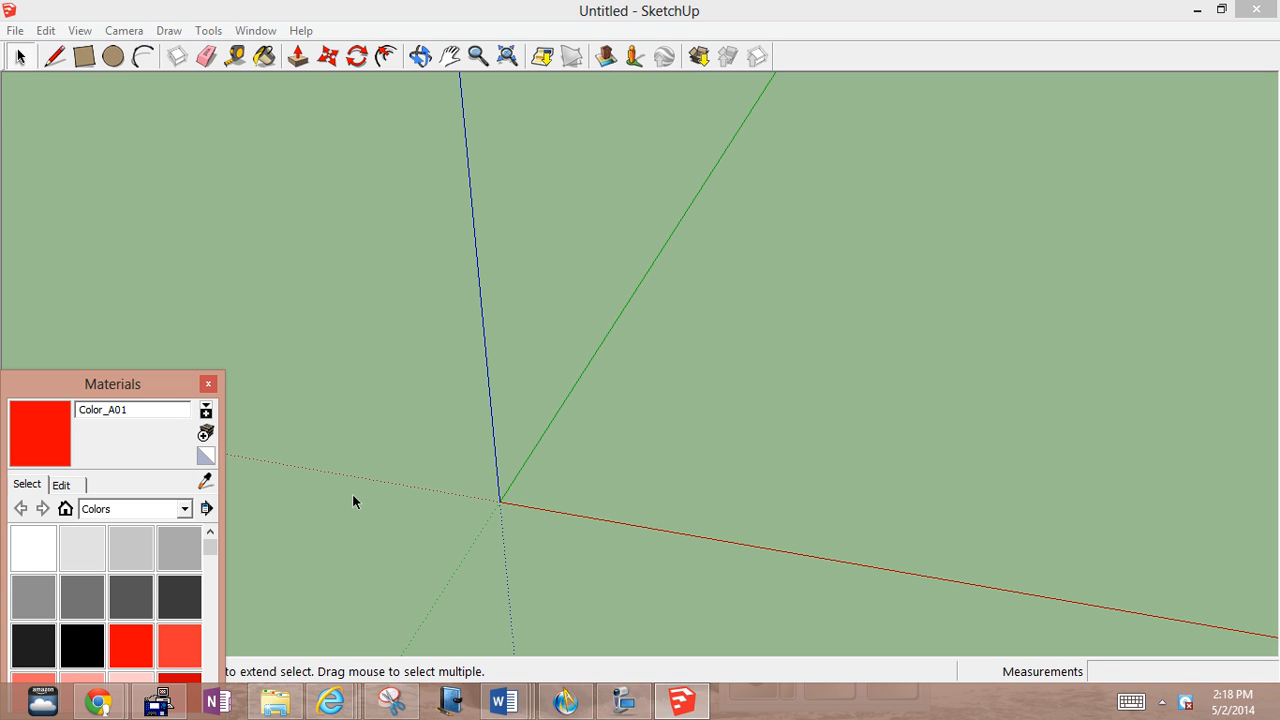
left_click(624, 701)
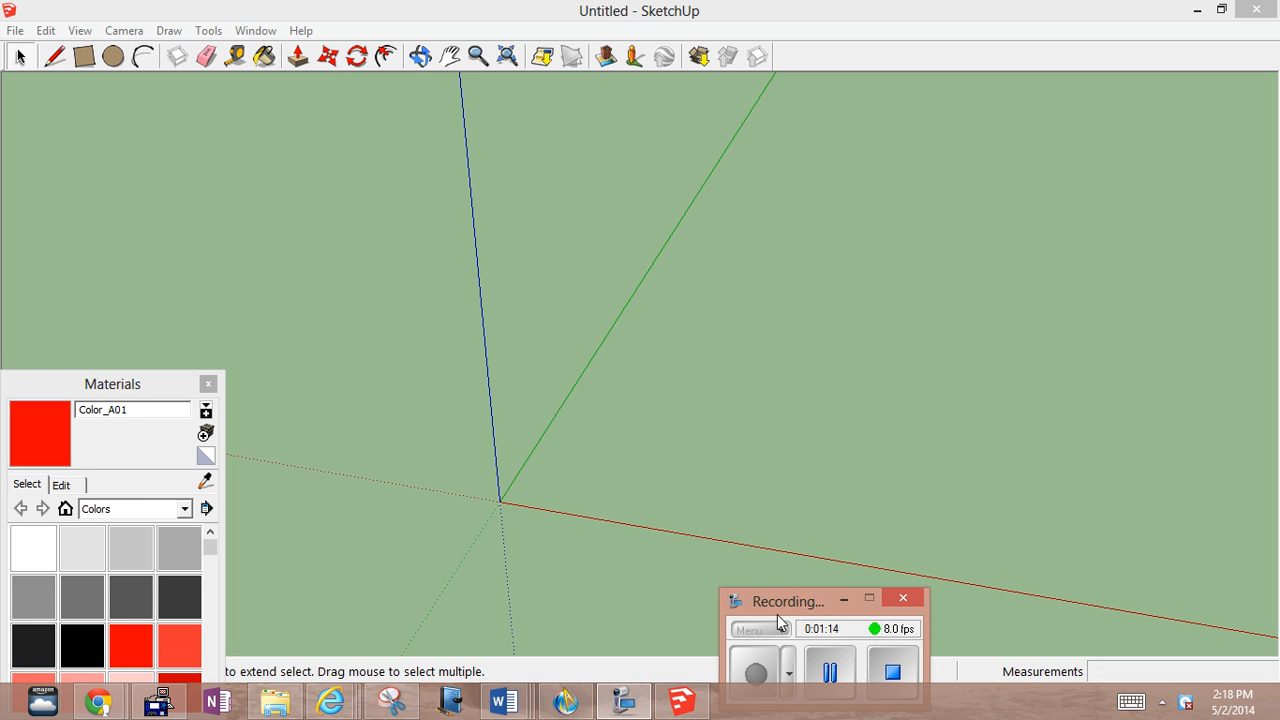
left_click(632, 590)
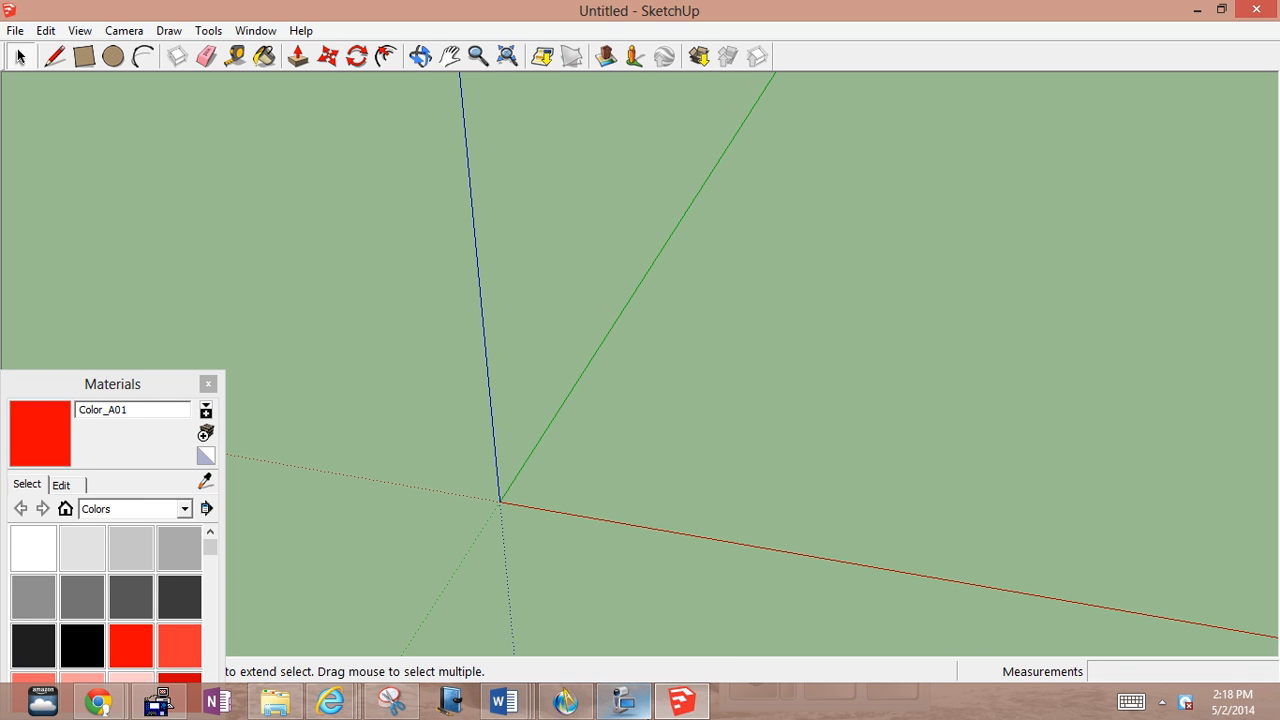
mouse_move(624, 701)
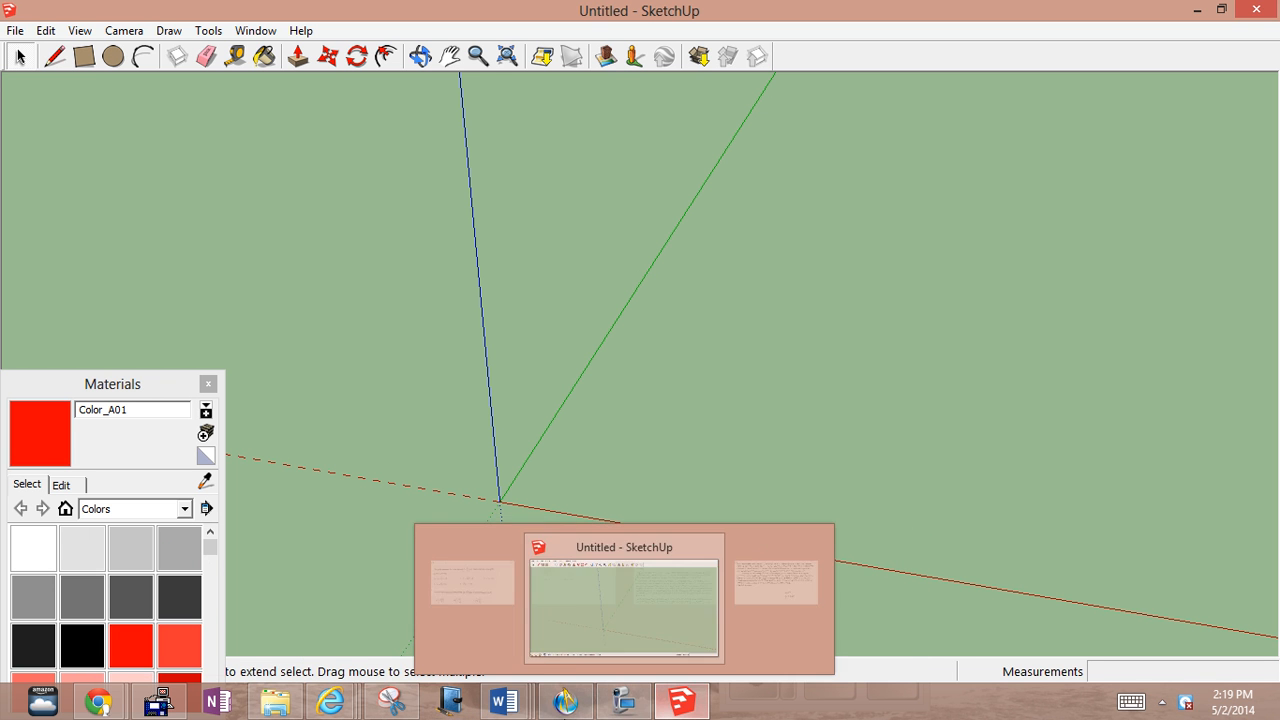
left_click(632, 703)
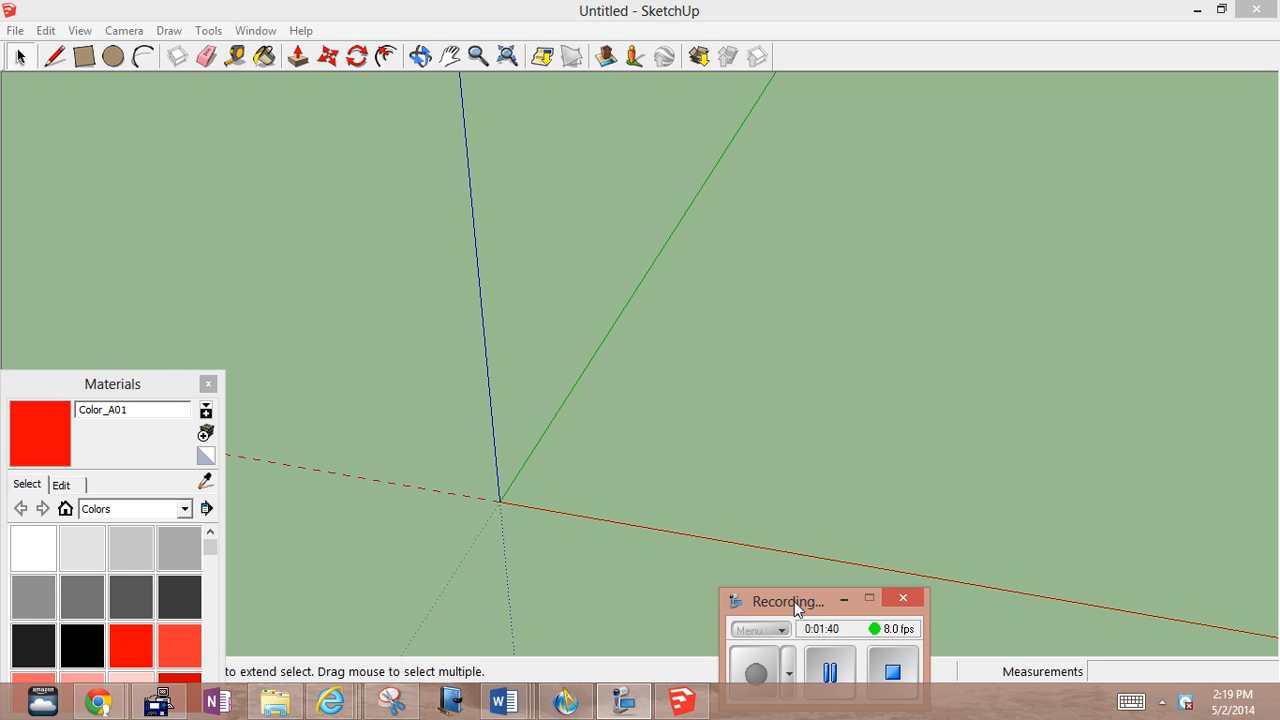
left_click_drag(791, 600, 777, 662)
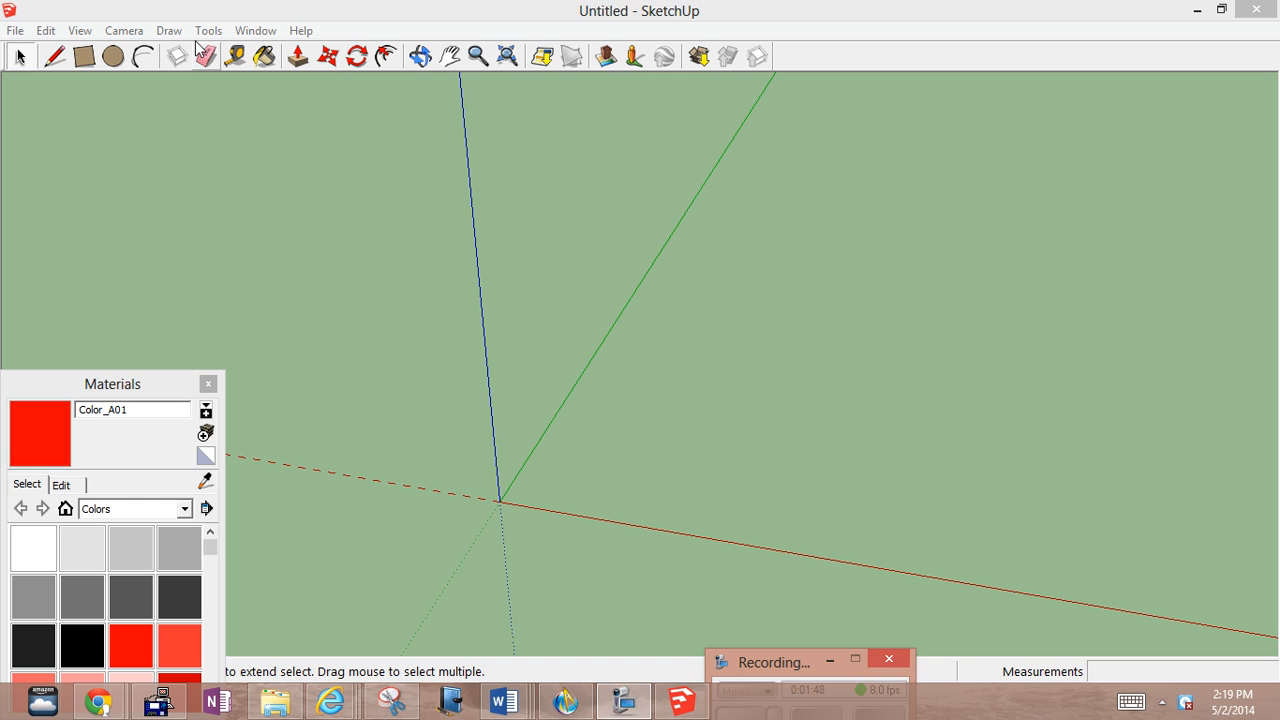
Step: Draw a six-sided polygon on the ground, centred on the origin, with a radius of about 4'
left_click(163, 33)
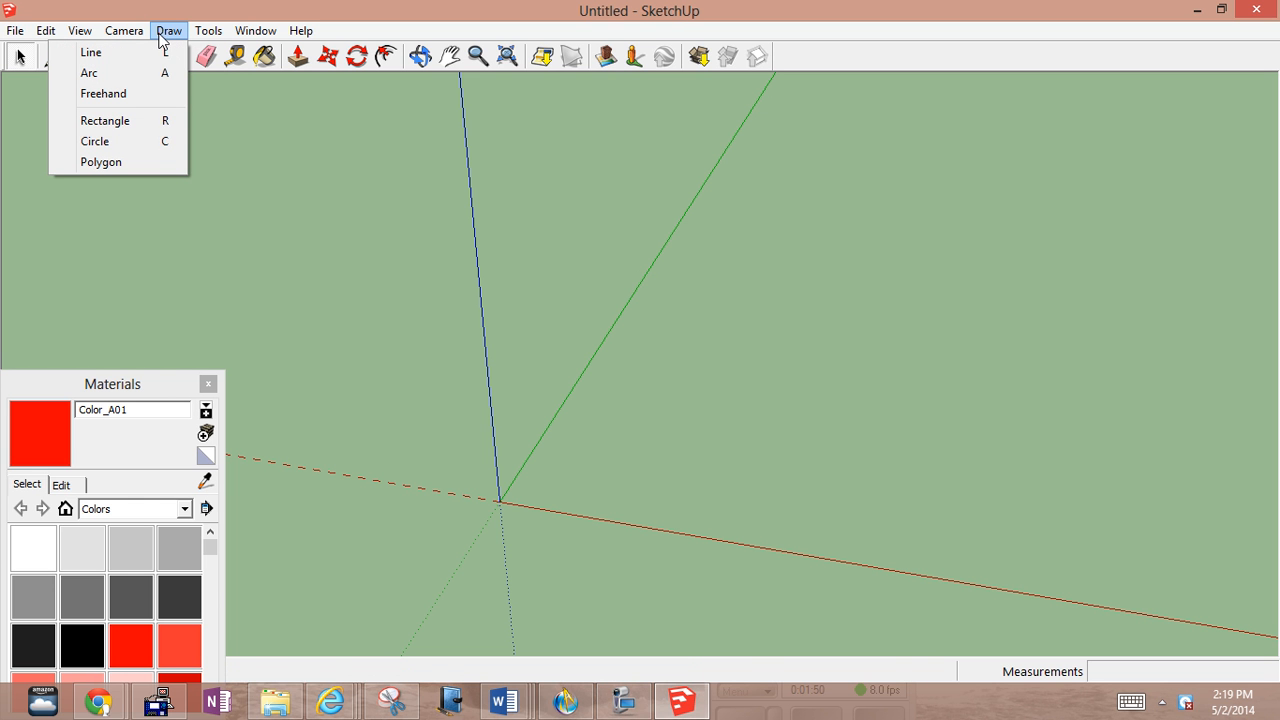
left_click(142, 166)
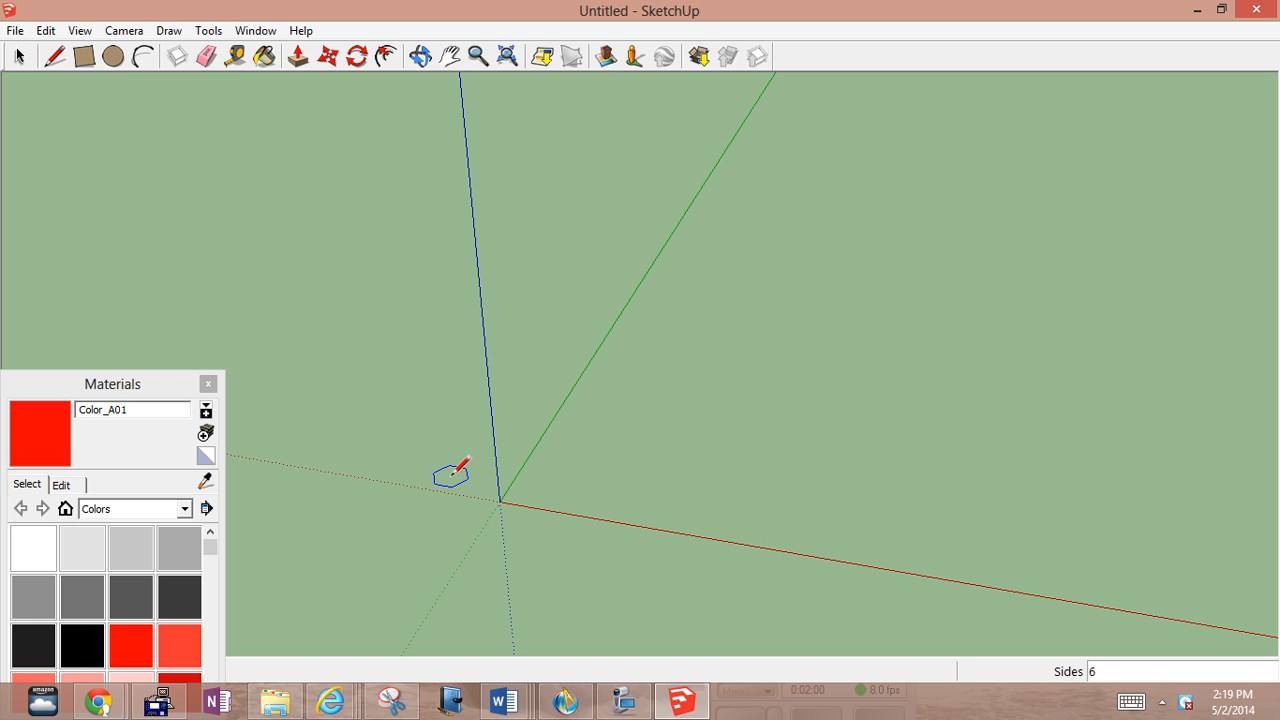
left_click(500, 498)
left_click(640, 506)
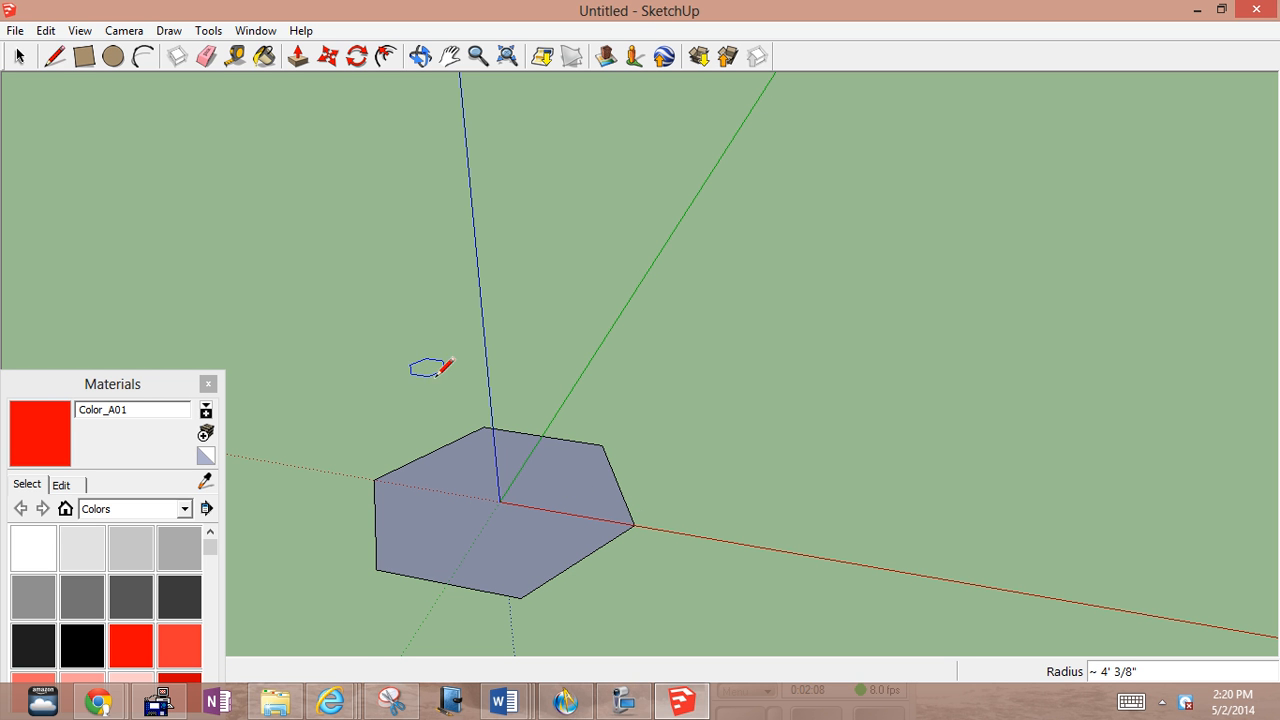
Step: Extrude the hexagon upward with Push/Pull to about 7' 1" to form a hexagonal prism
left_click(298, 56)
left_click(474, 514)
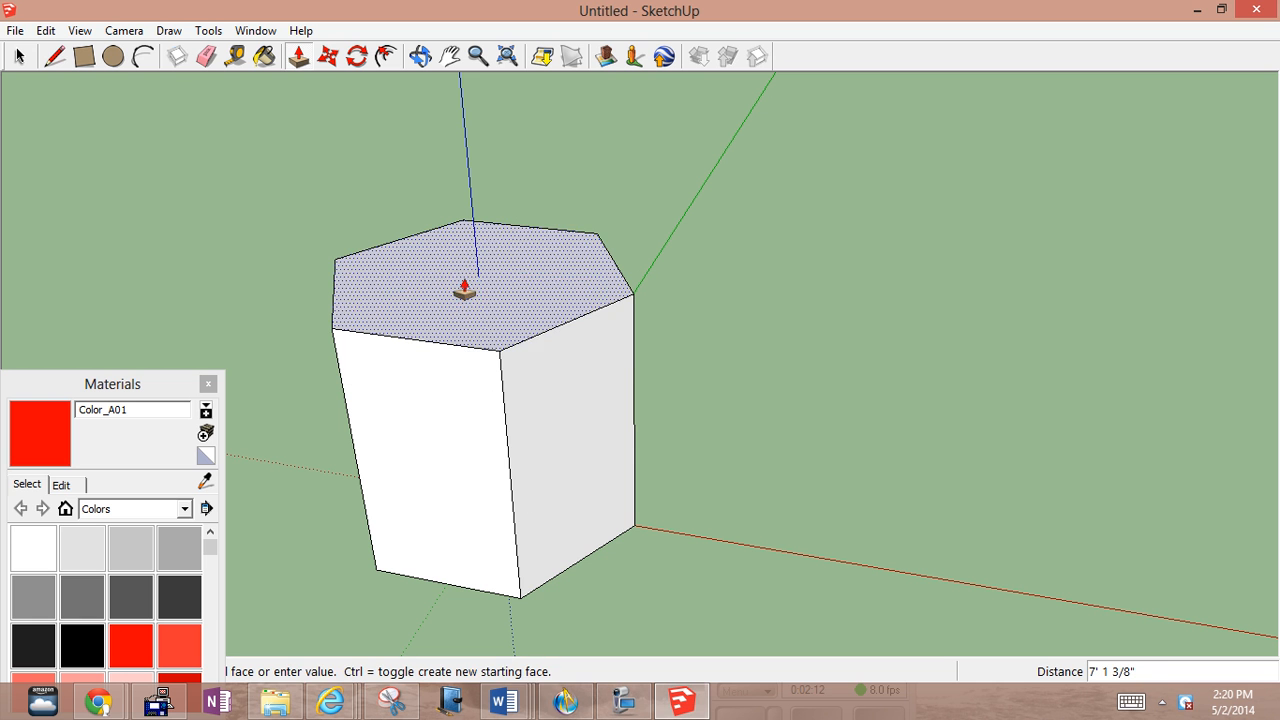
left_click(460, 290)
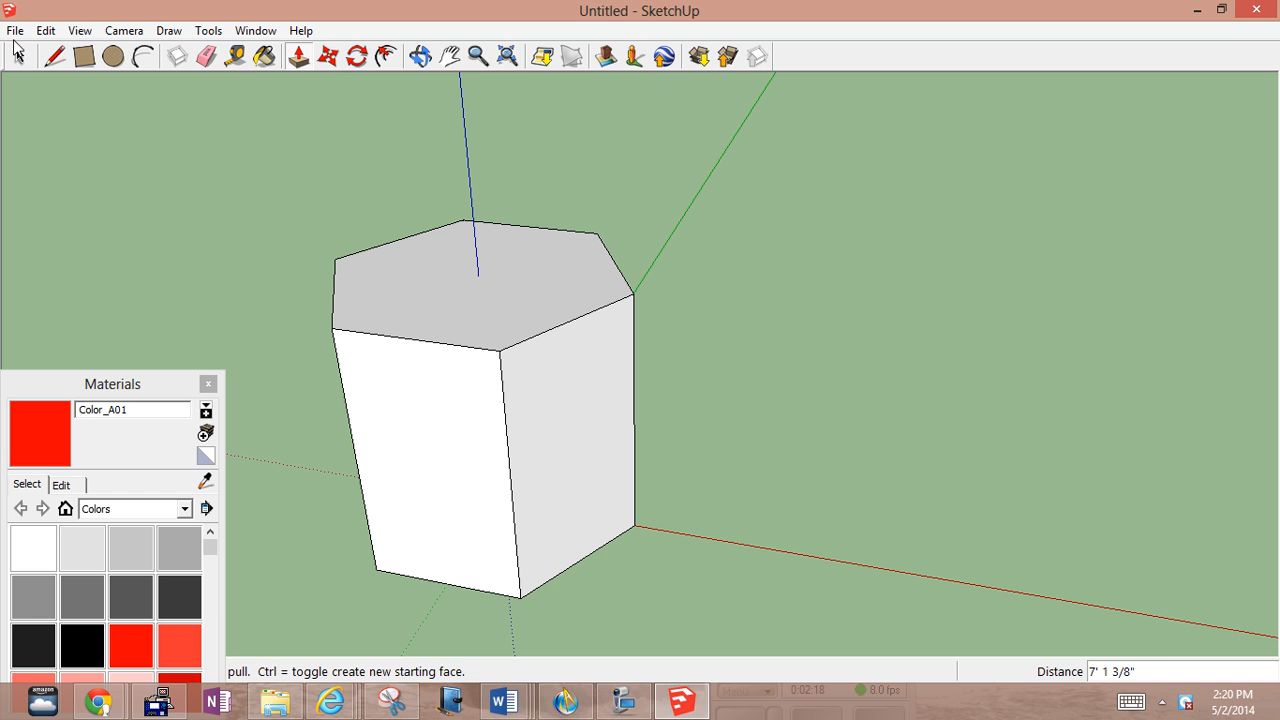
Step: Paint the hexagonal prism's top face red with Color_A01
left_click(18, 55)
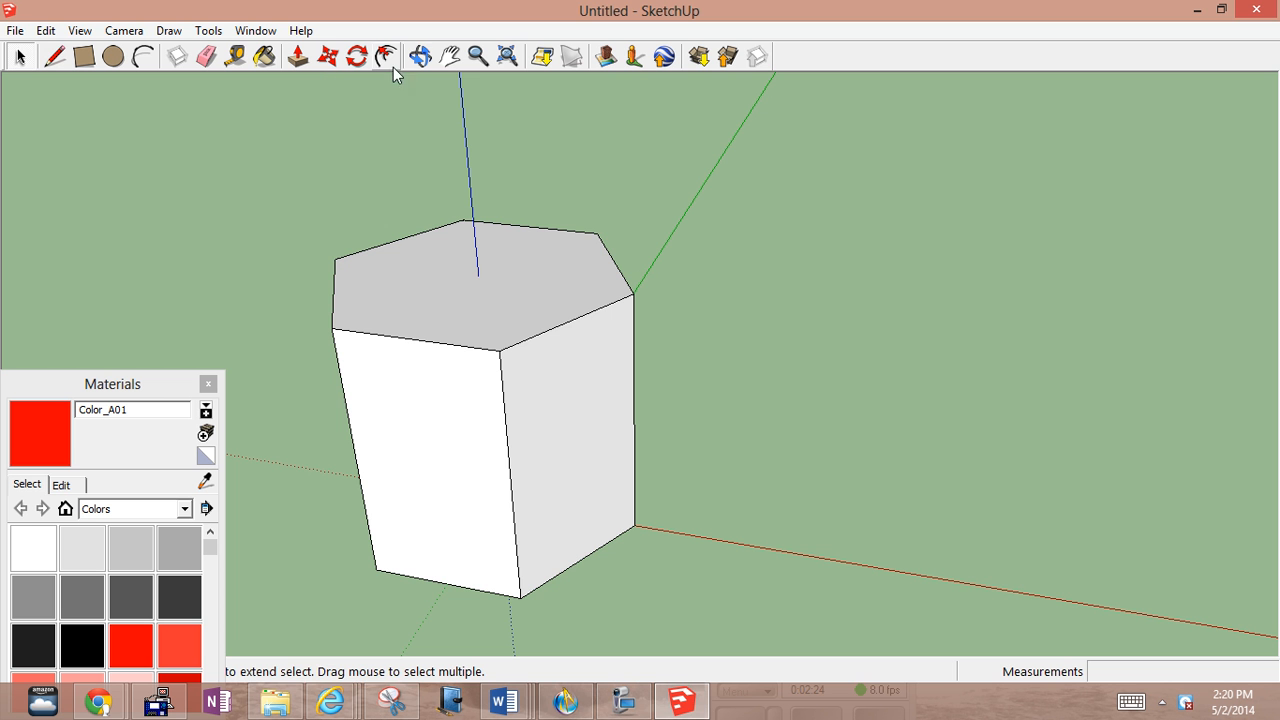
left_click(419, 55)
left_click_drag(414, 383, 551, 523)
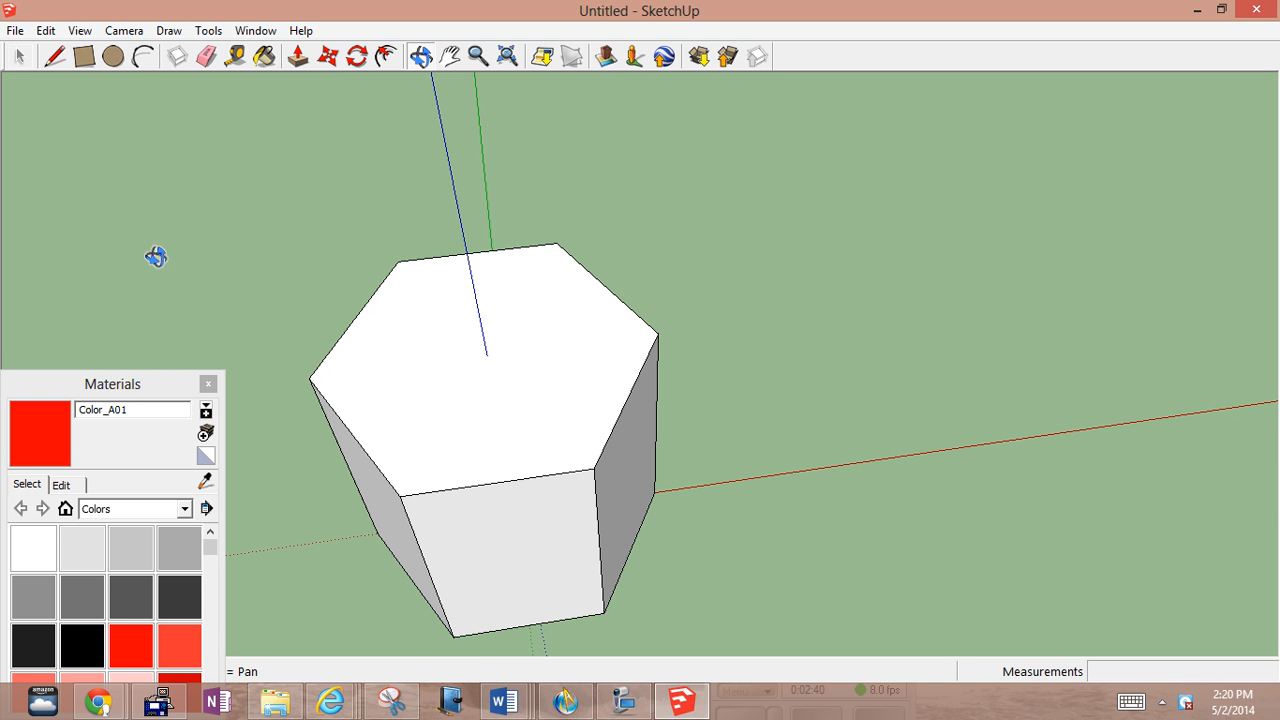
left_click(18, 55)
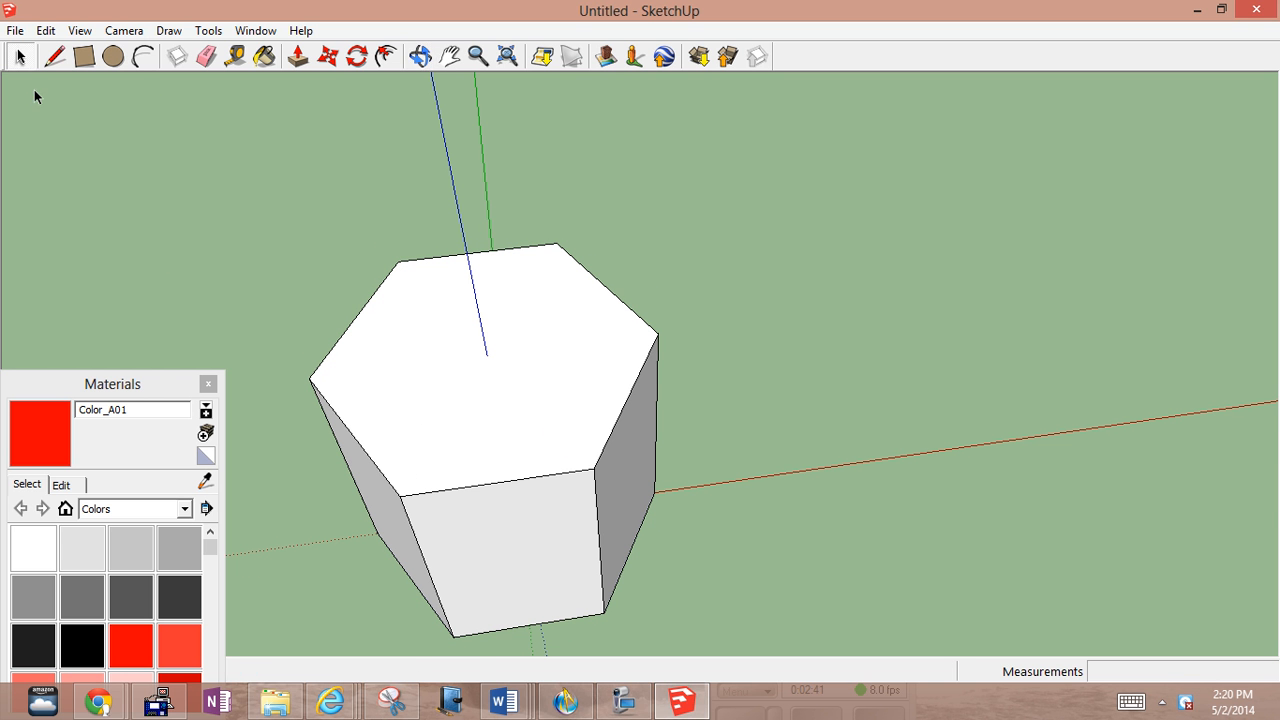
left_click(128, 634)
left_click(452, 400)
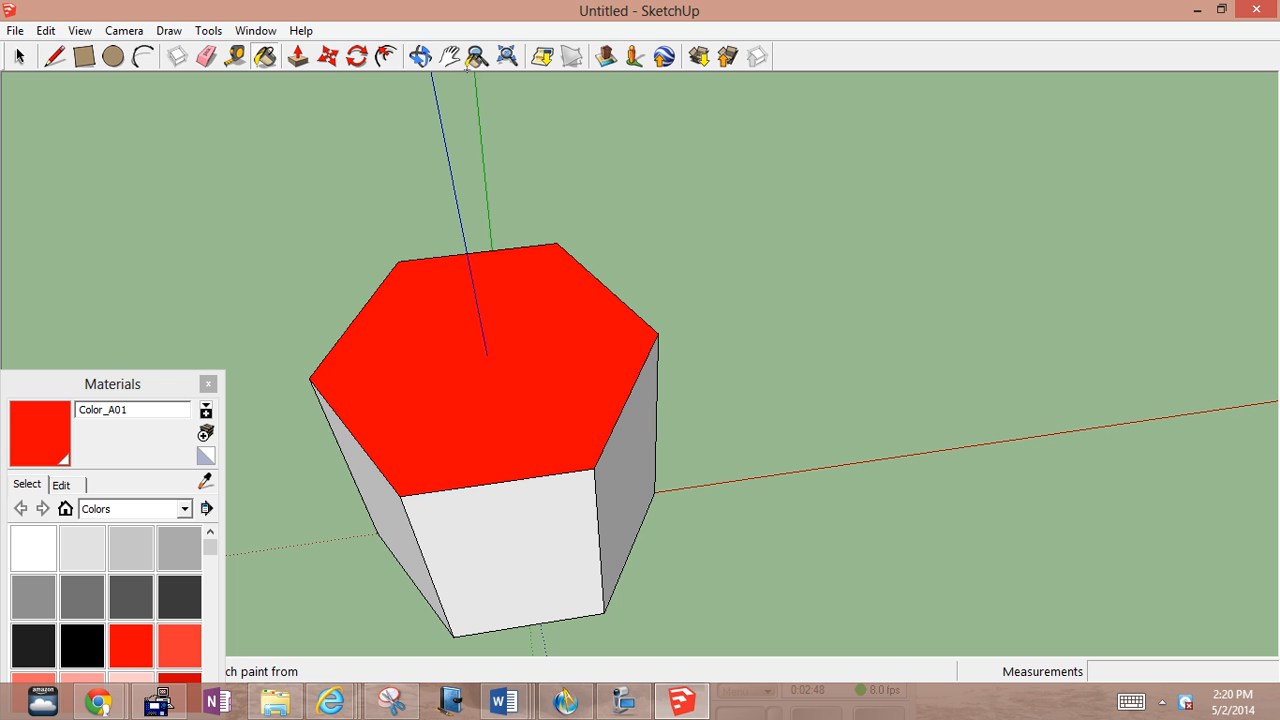
Step: Paint the underside hexagonal face of the prism with the same red Color_A01
left_click(421, 57)
left_click_drag(509, 503, 502, 9)
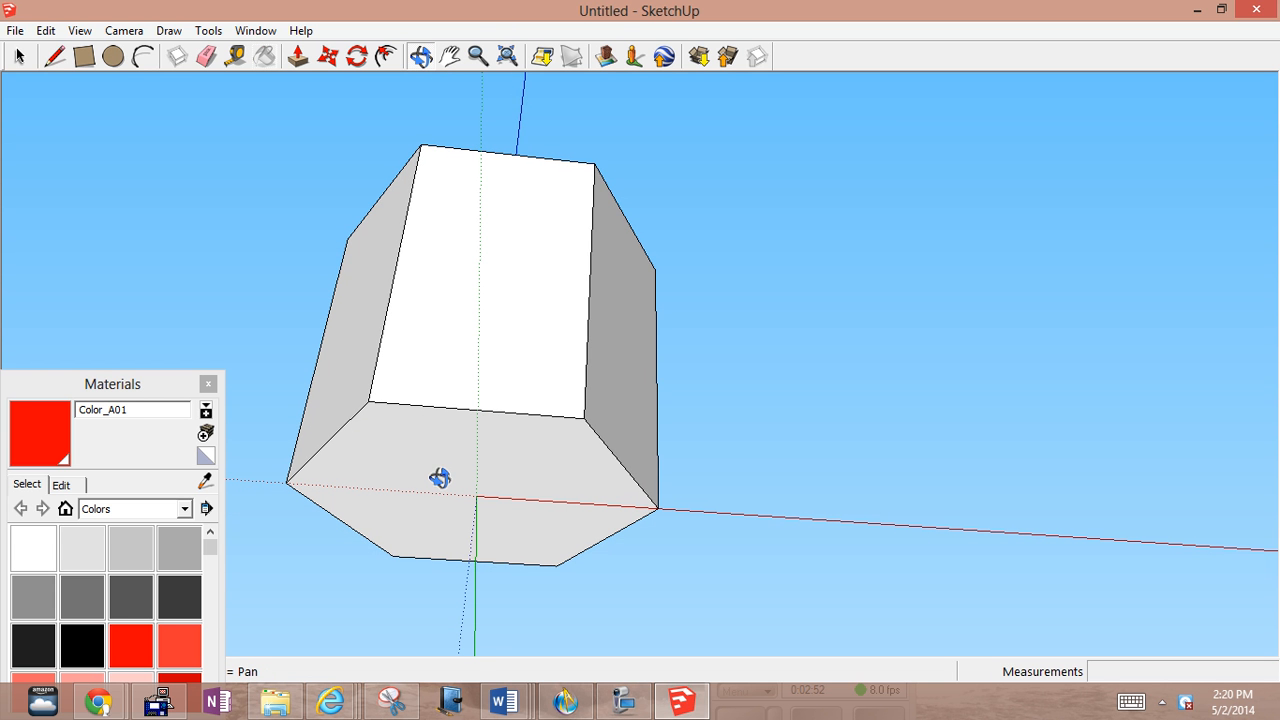
left_click(19, 57)
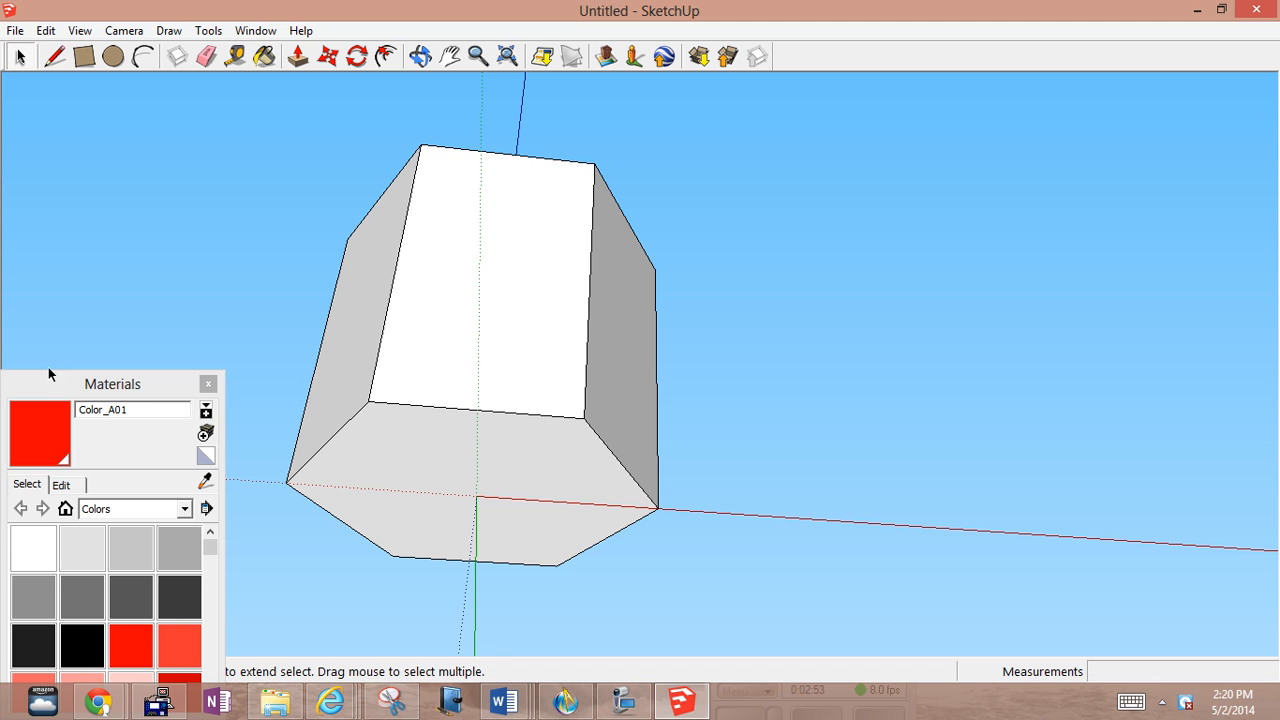
left_click(141, 650)
left_click(438, 470)
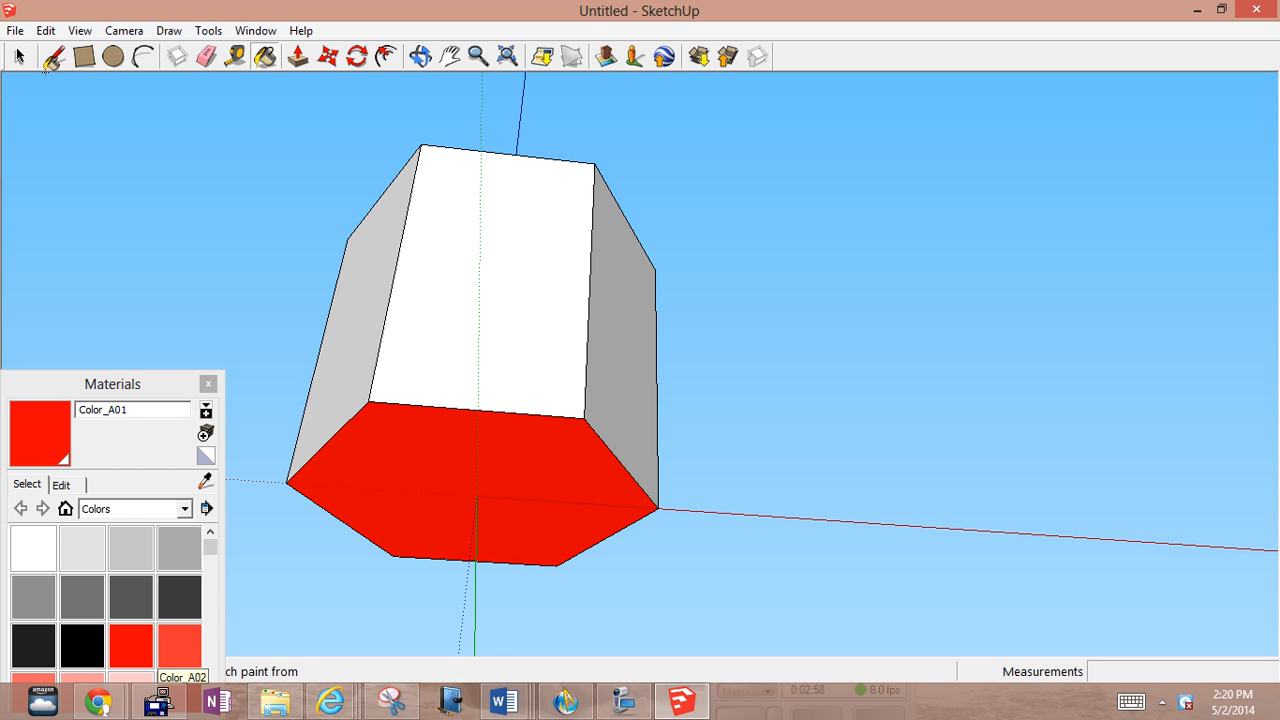
Step: Check the painted prism from around its sides and above, and delete the whole prism from the model
left_click(421, 56)
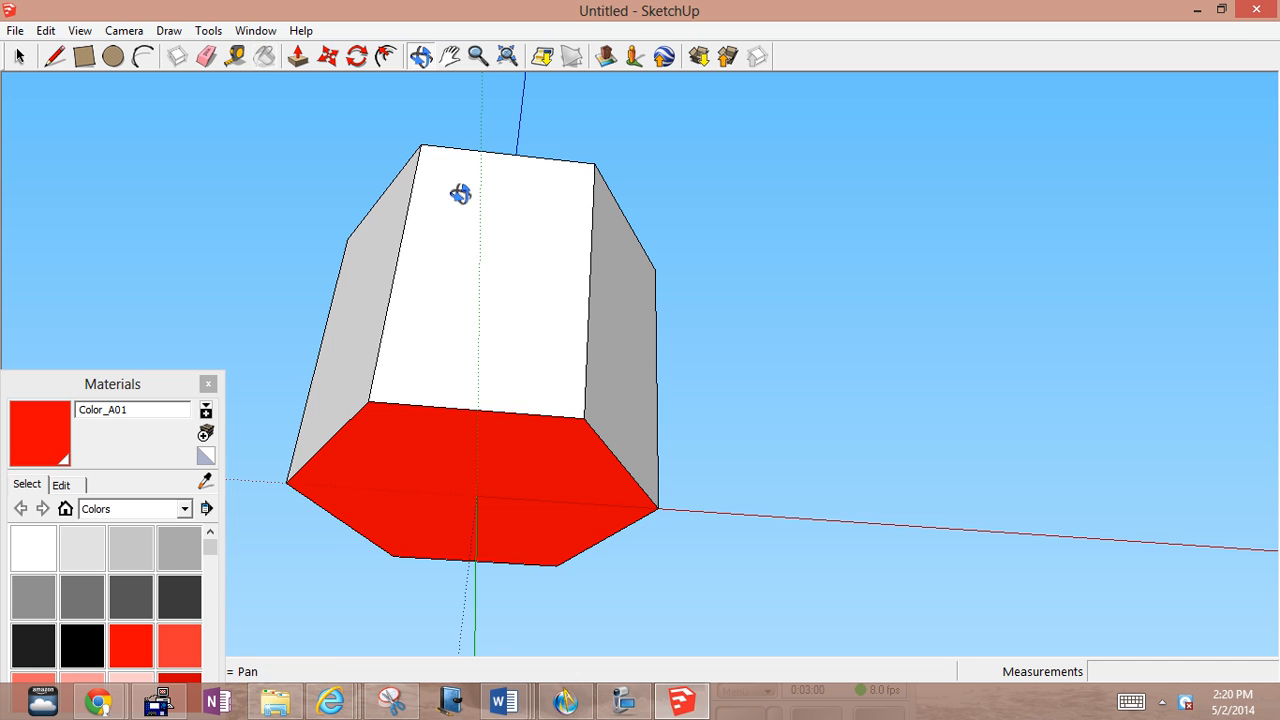
left_click_drag(460, 193, 749, 157)
left_click_drag(566, 426, 787, 690)
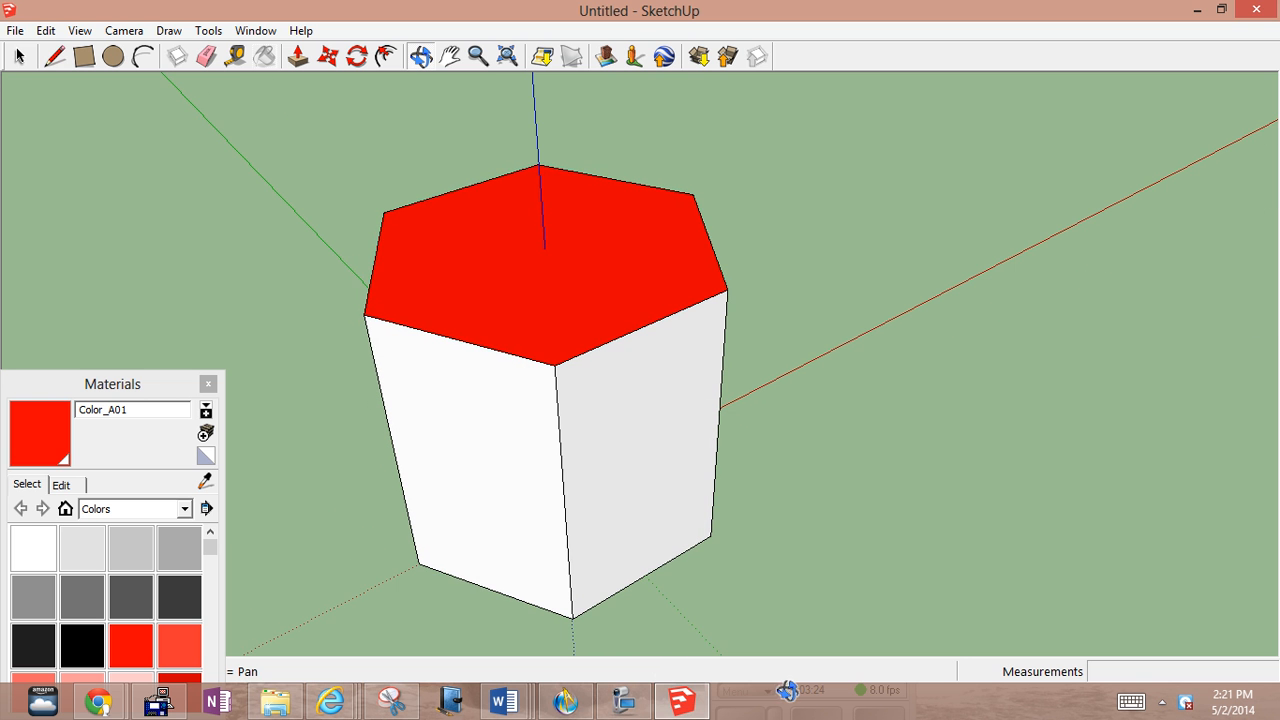
left_click(19, 56)
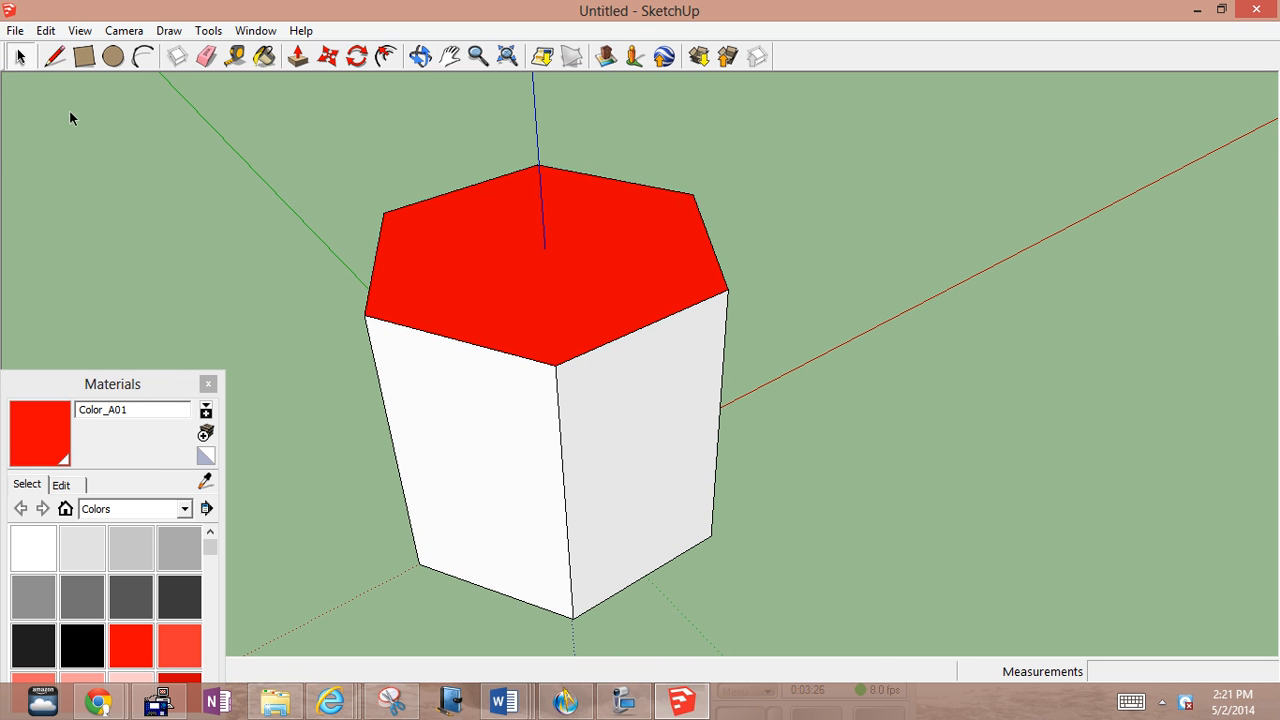
left_click_drag(284, 113, 875, 657)
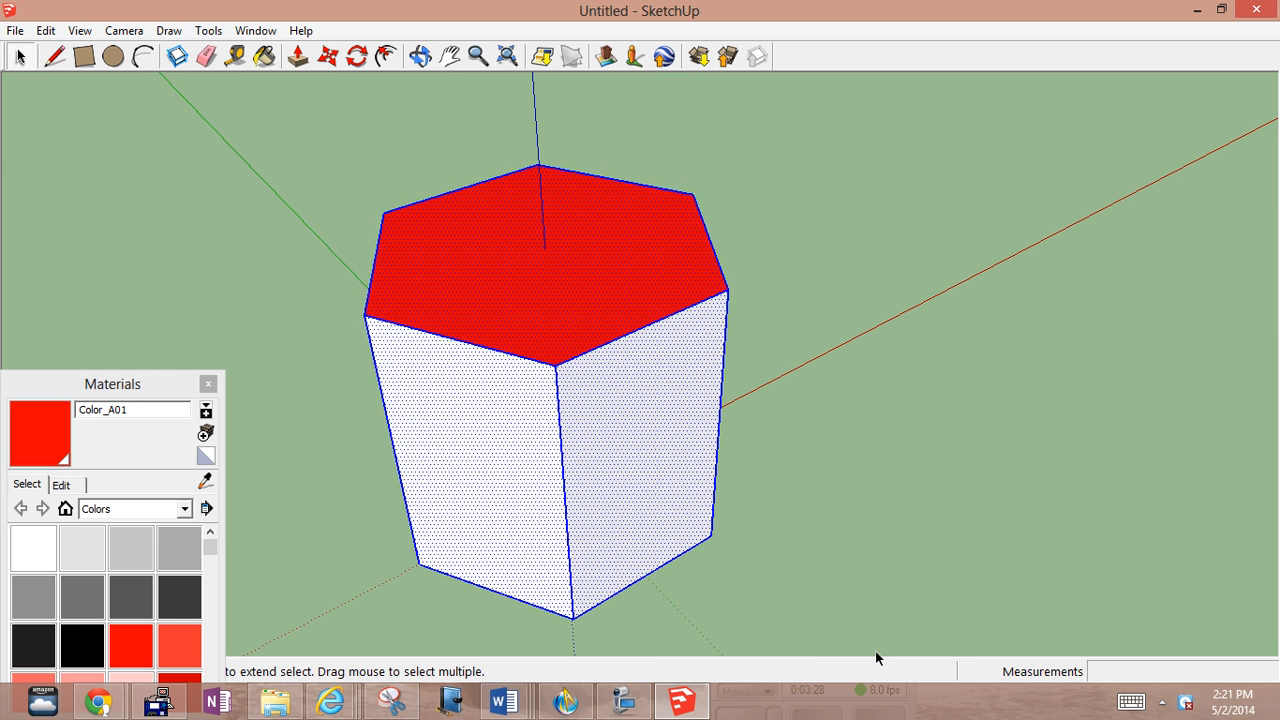
key("Delete")
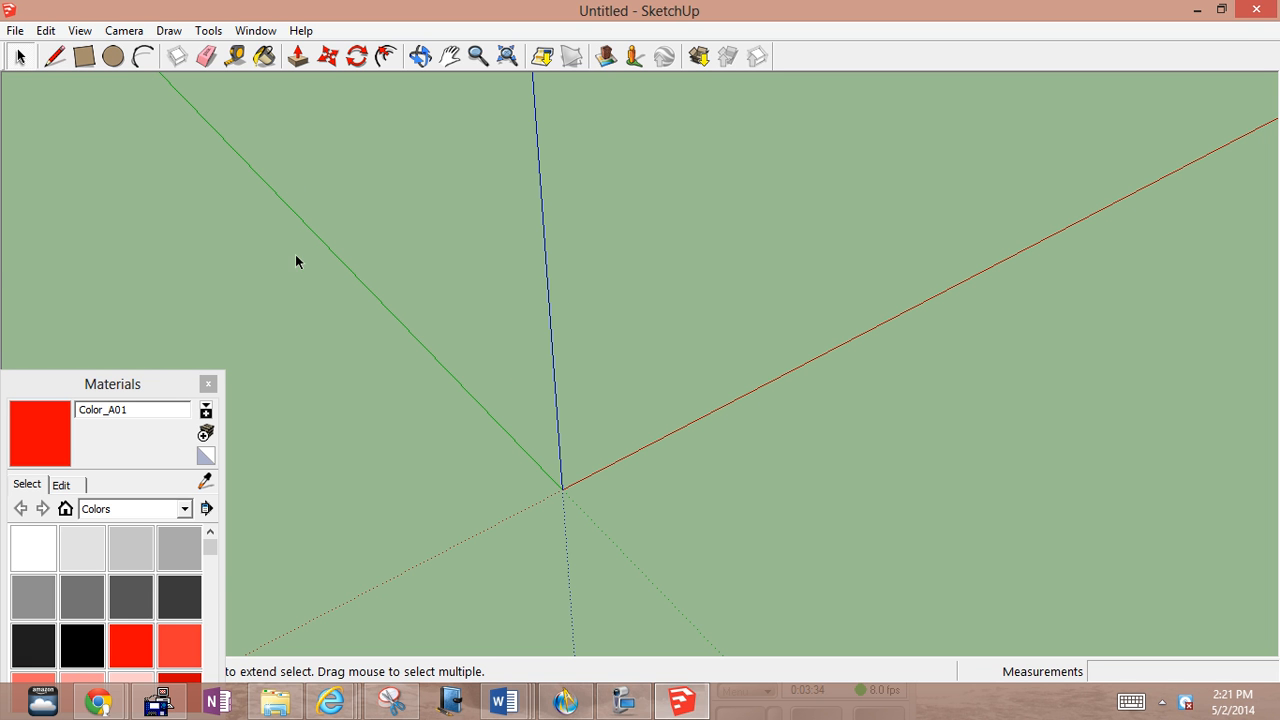
Step: Draw a circle on the ground centred on the origin with a radius of 5'
left_click(113, 57)
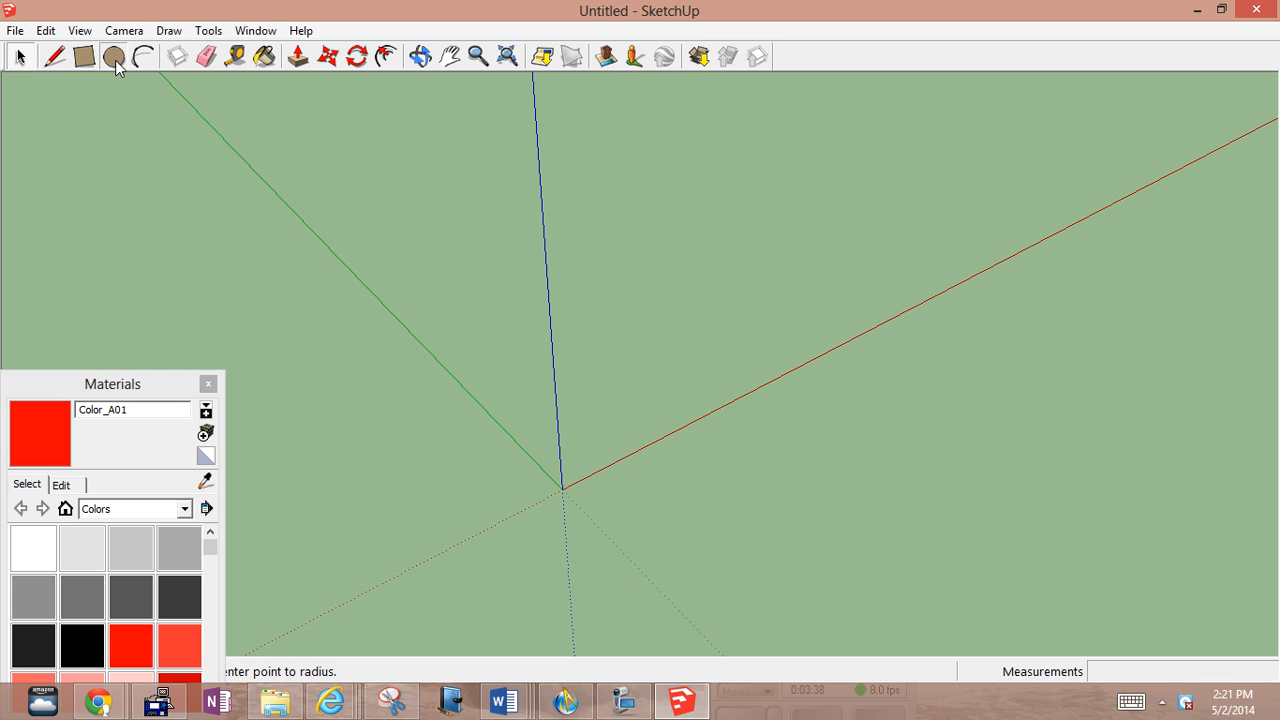
left_click(563, 489)
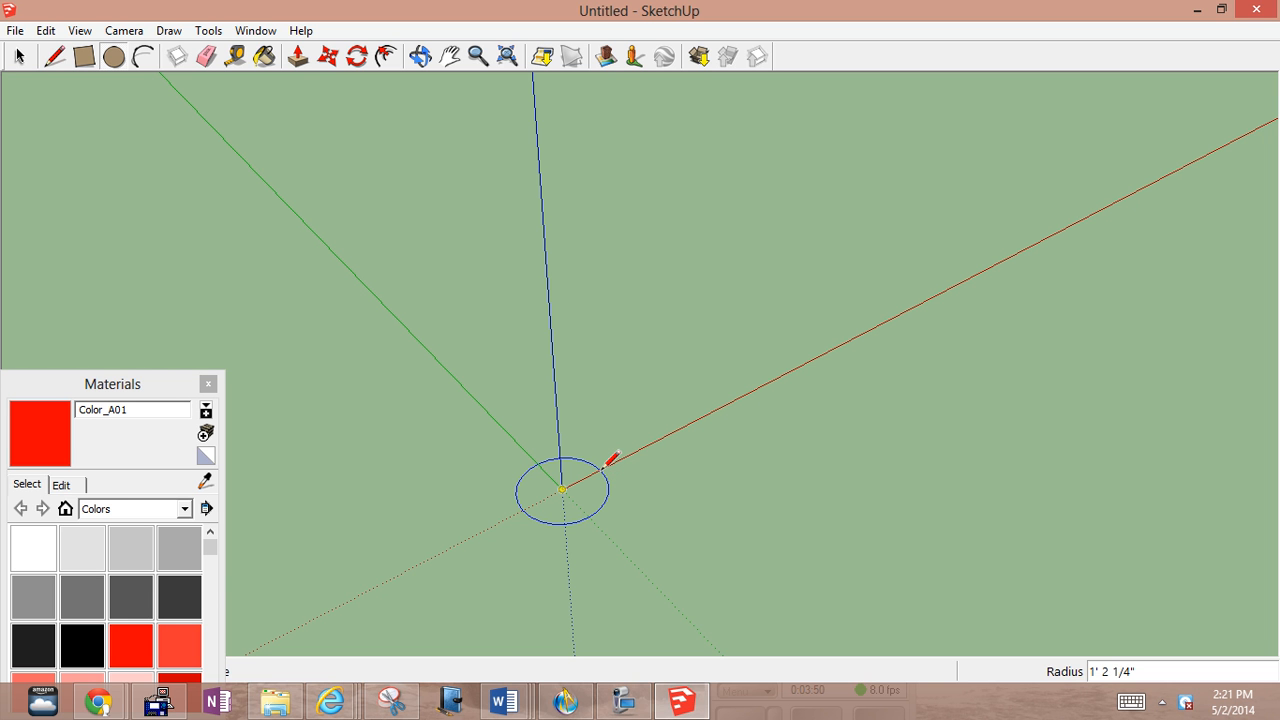
left_click(603, 466)
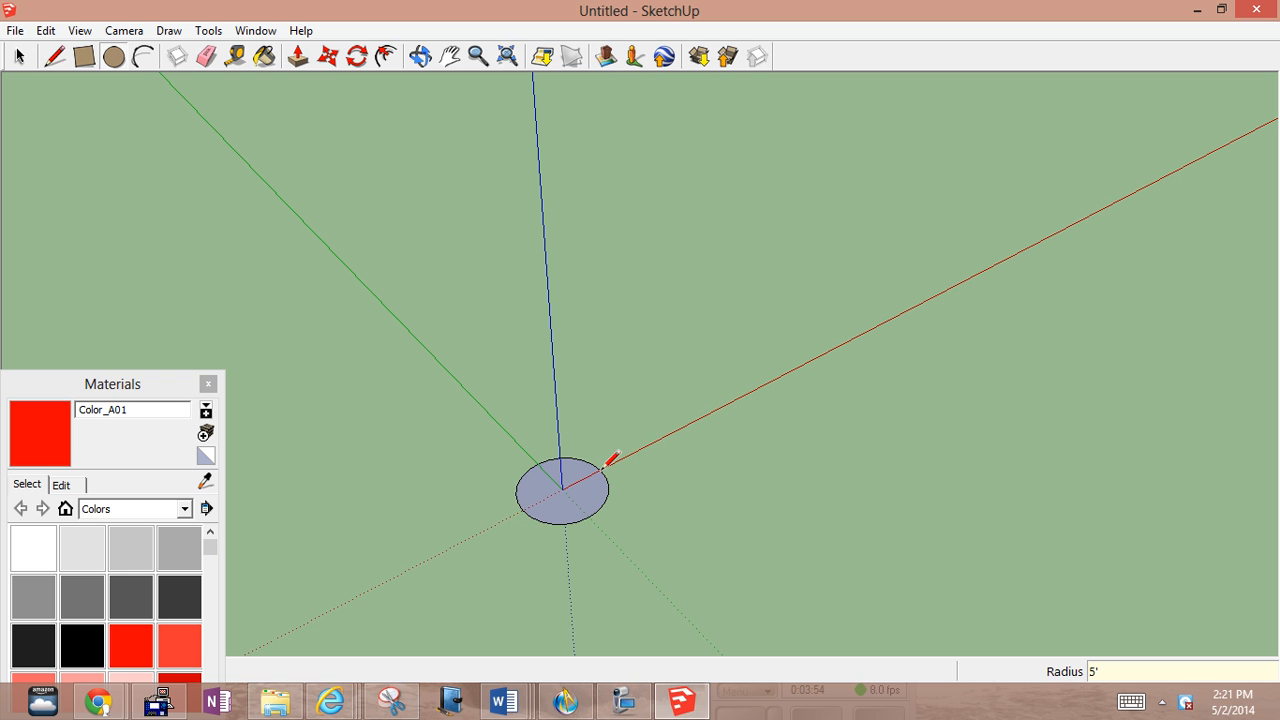
key("Return")
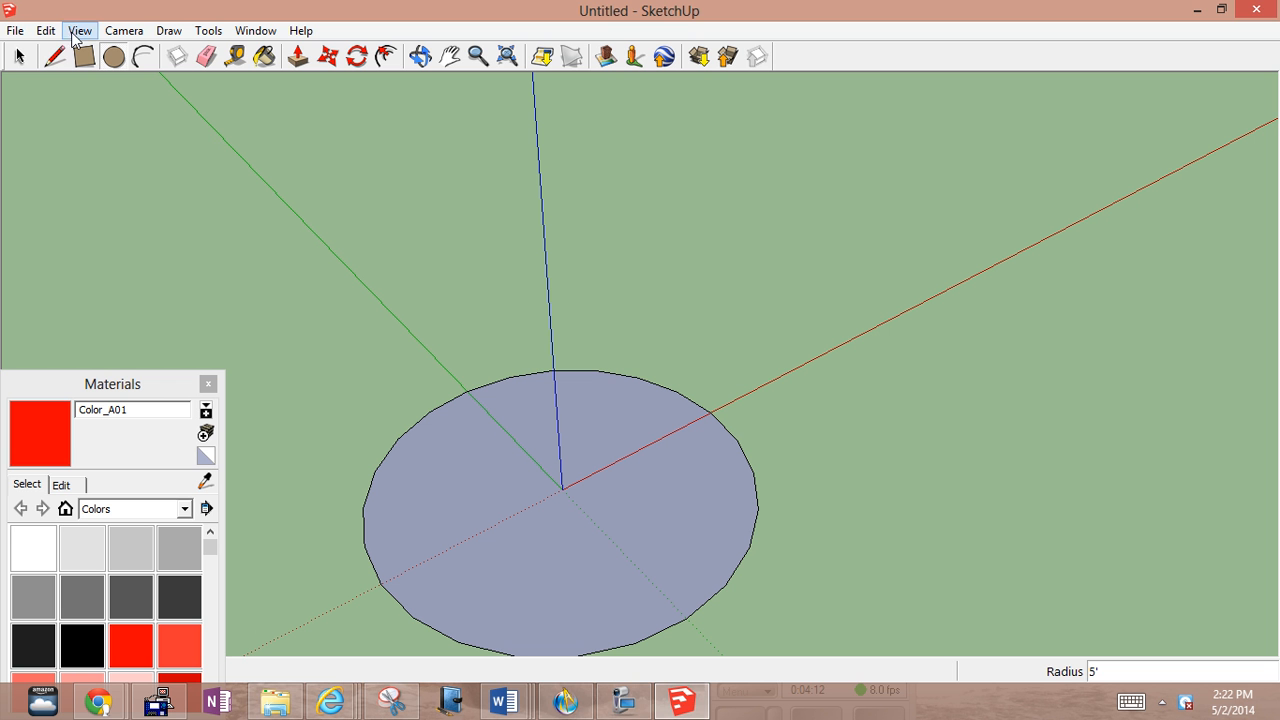
Step: Extrude the circle upward about 7' 2 1/4" into a cylinder and paint its top face red with Color_A01
left_click(298, 62)
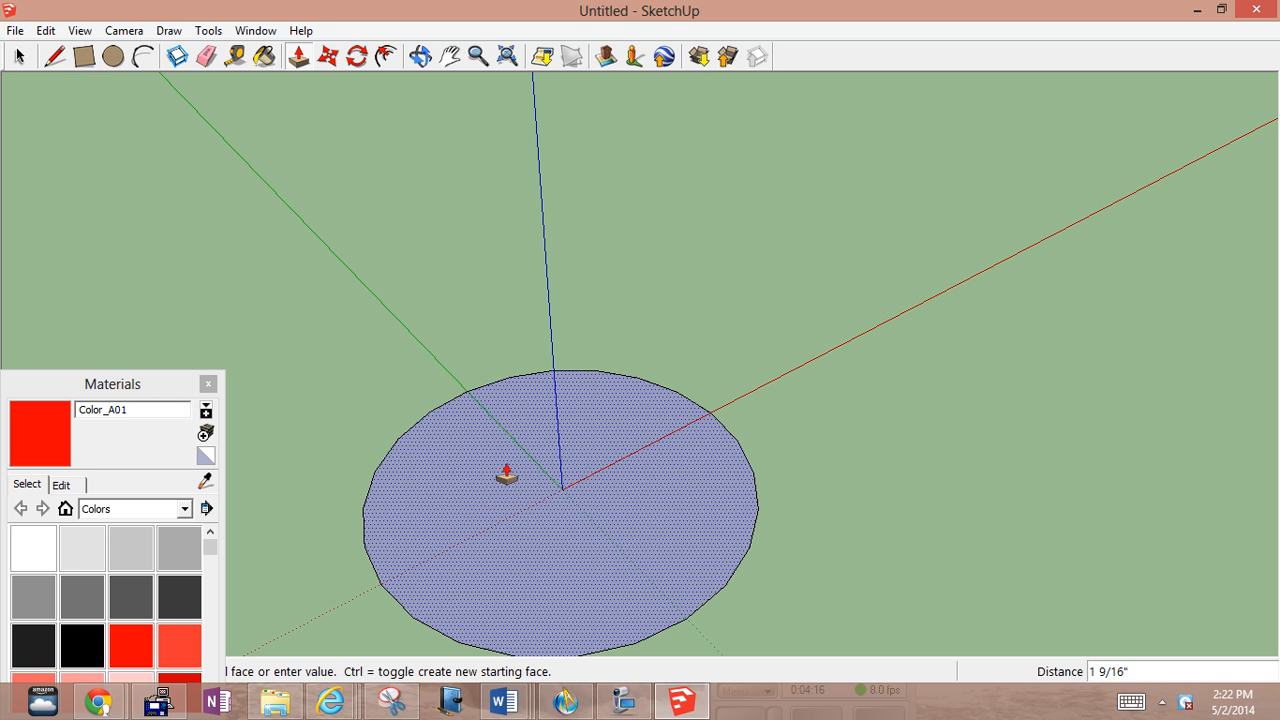
left_click_drag(506, 475, 517, 251)
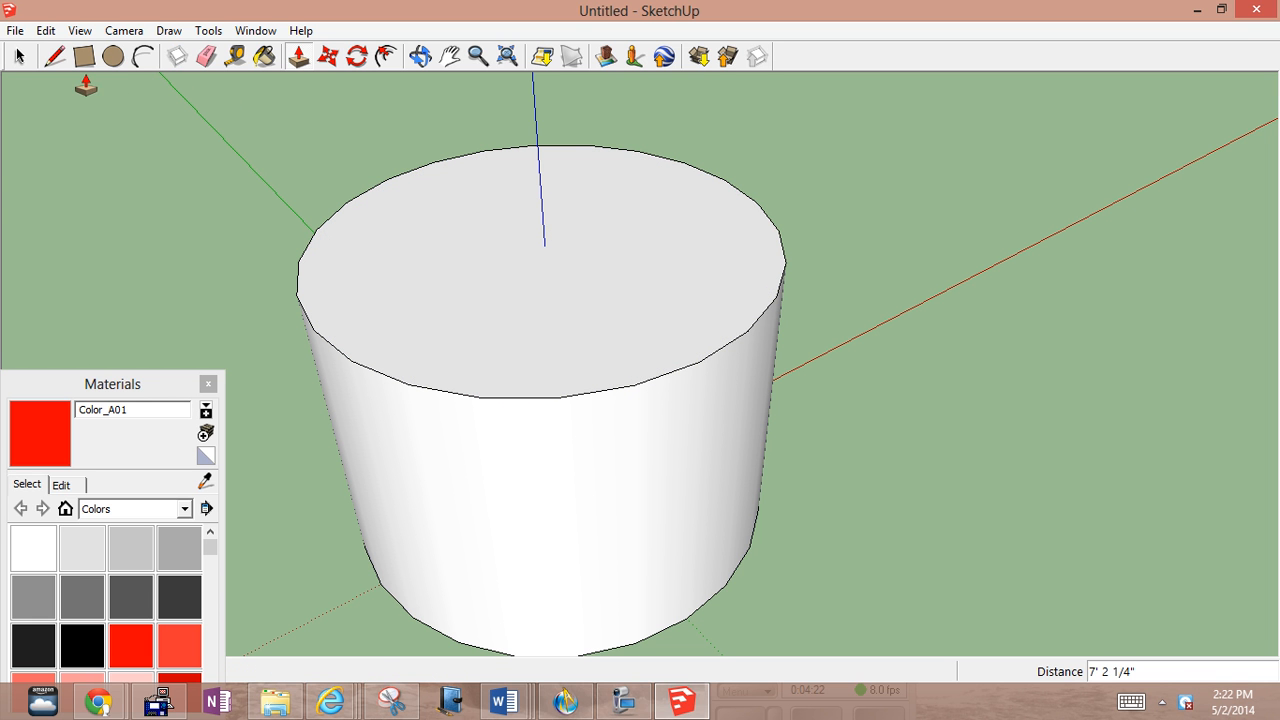
left_click(137, 654)
left_click(482, 301)
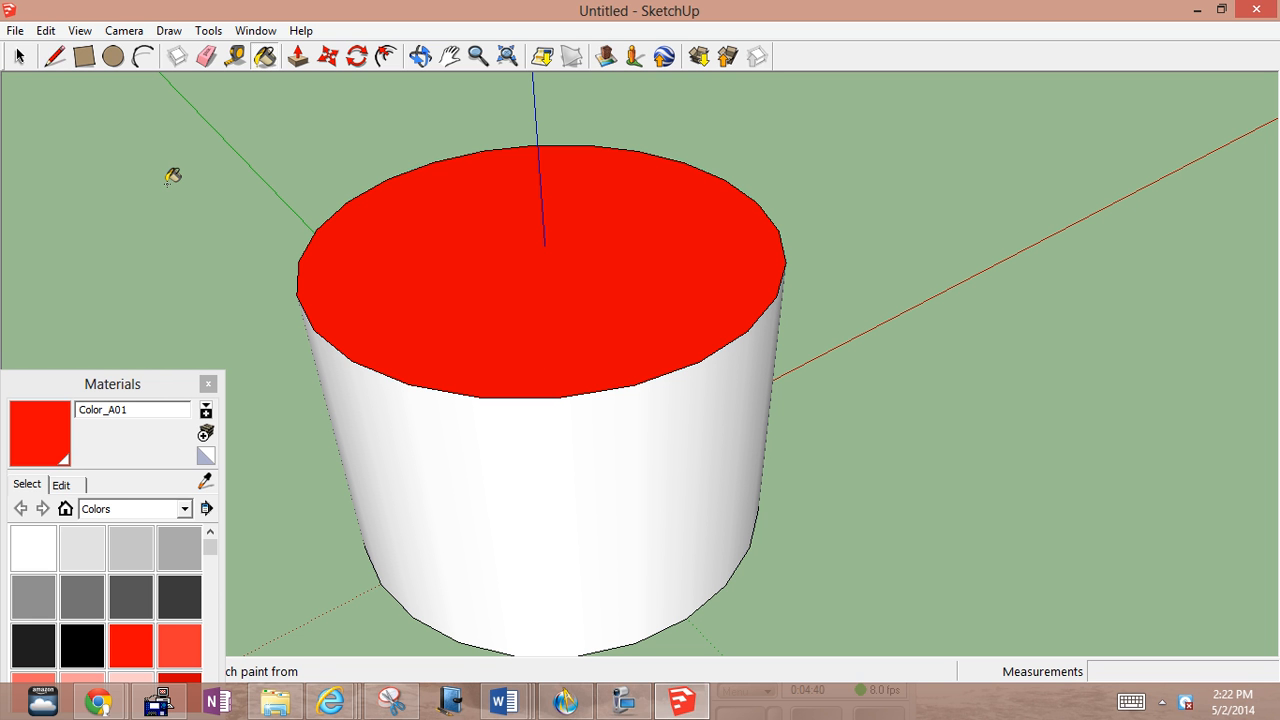
Step: Undo the red paint on the cylinder's top face and the extrusion of the circle
key("ctrl+z")
key("ctrl+z")
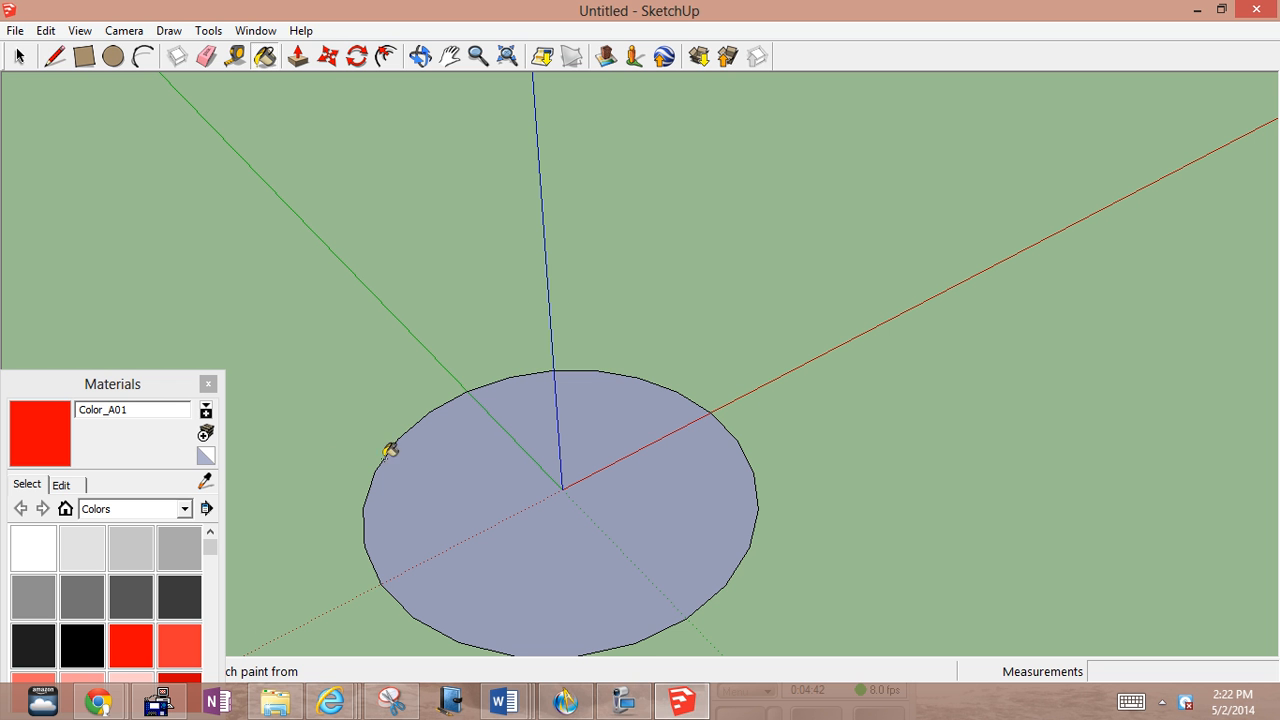
Step: Extrude the circle upward about 5' 8 5/8" with Push/Pull to form a cylinder
left_click(298, 57)
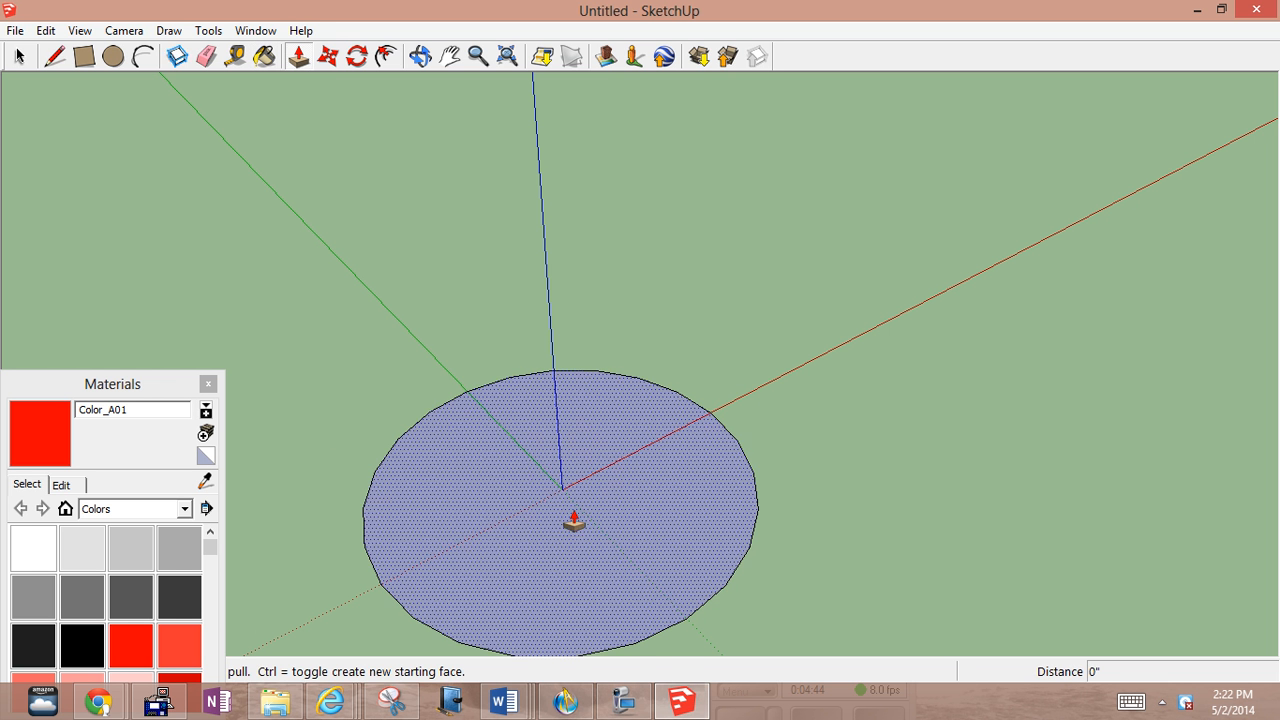
left_click(574, 520)
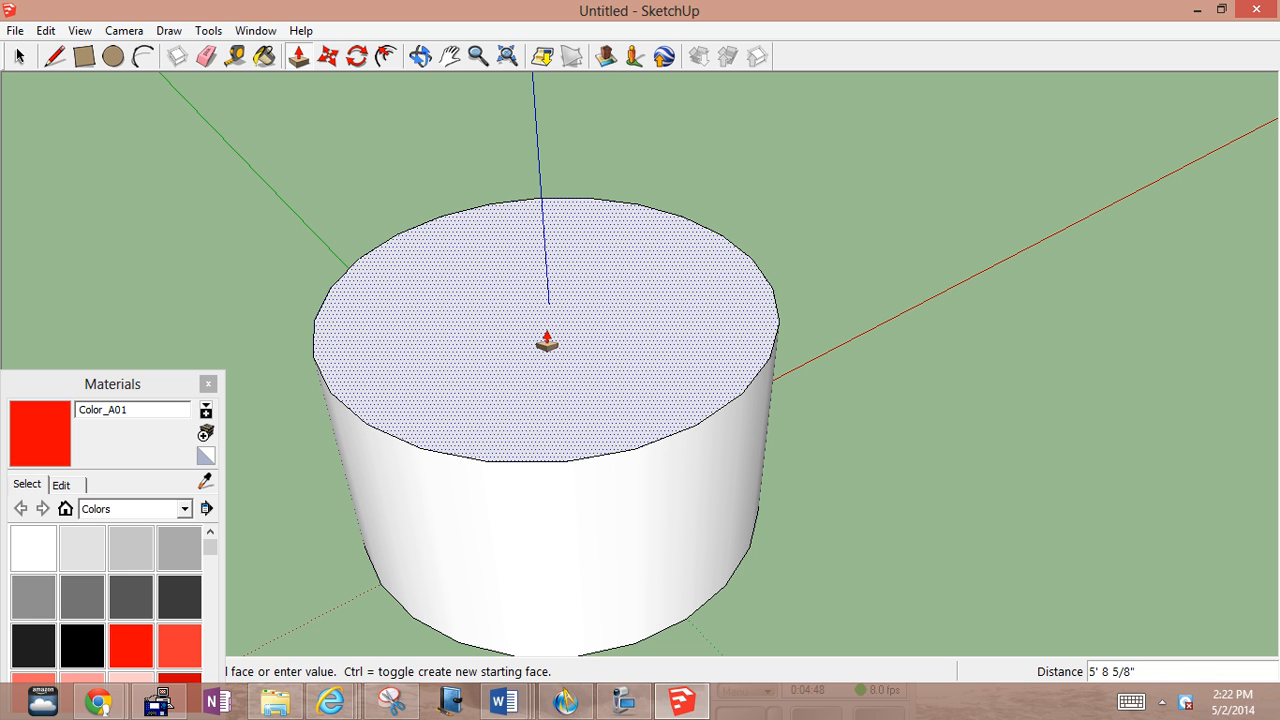
left_click(547, 340)
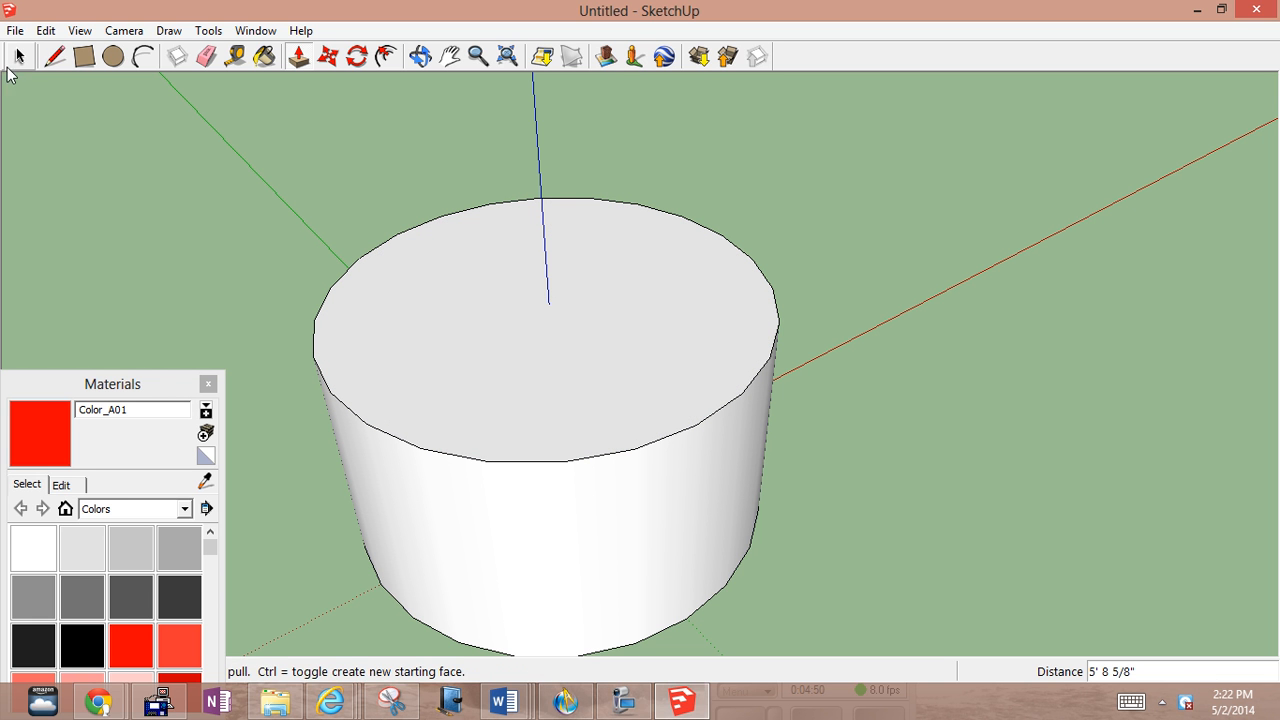
Step: Delete the whole cylinder from the model, including its circular base face and the circle's outline
left_click(19, 57)
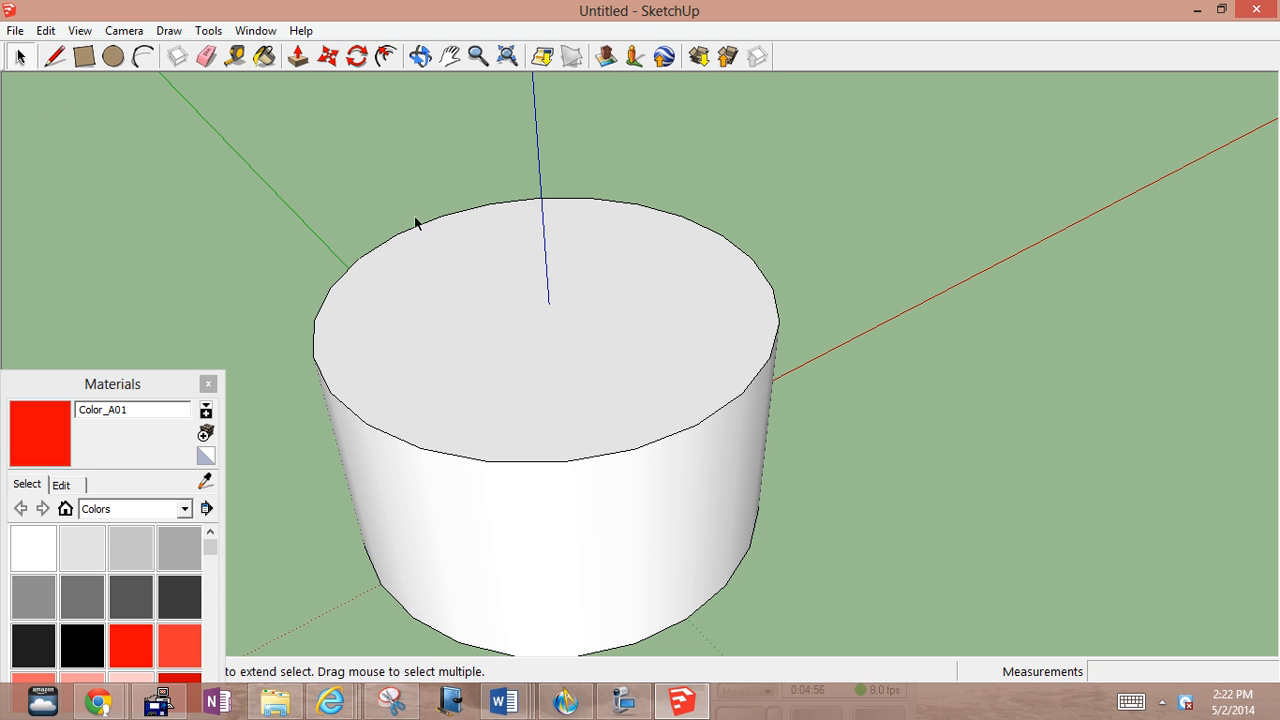
left_click_drag(297, 152, 813, 683)
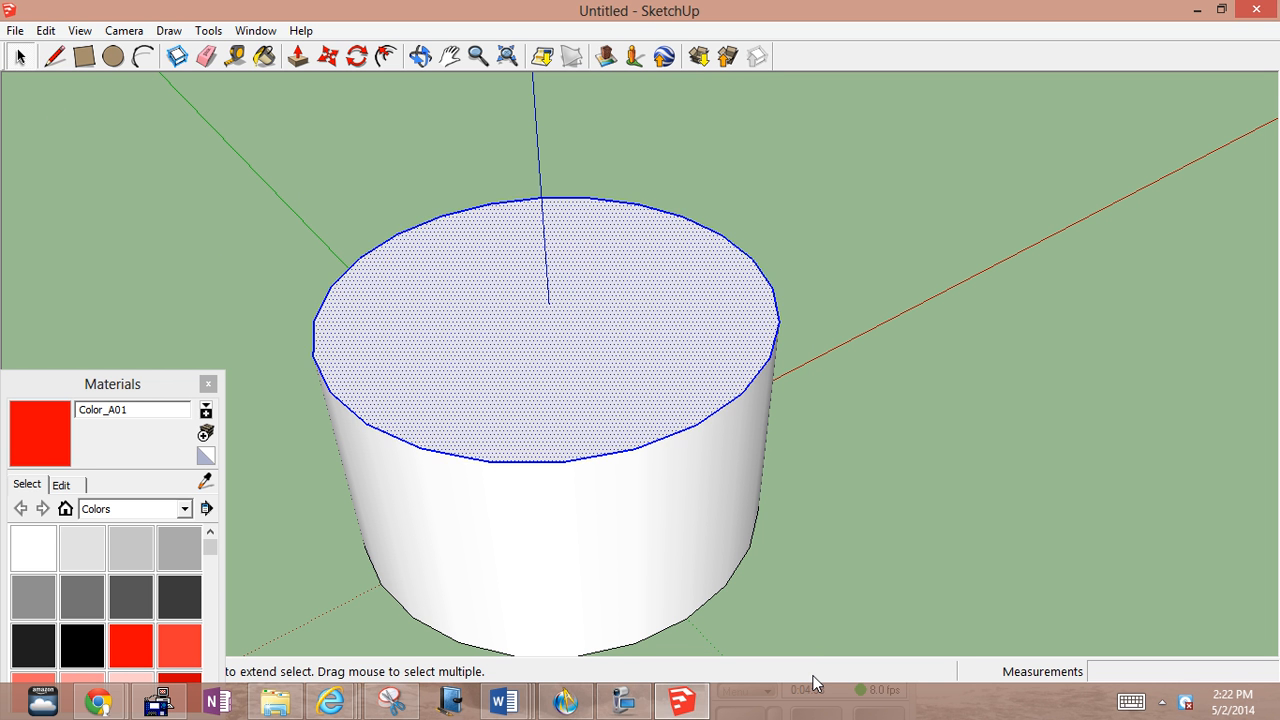
key("Delete")
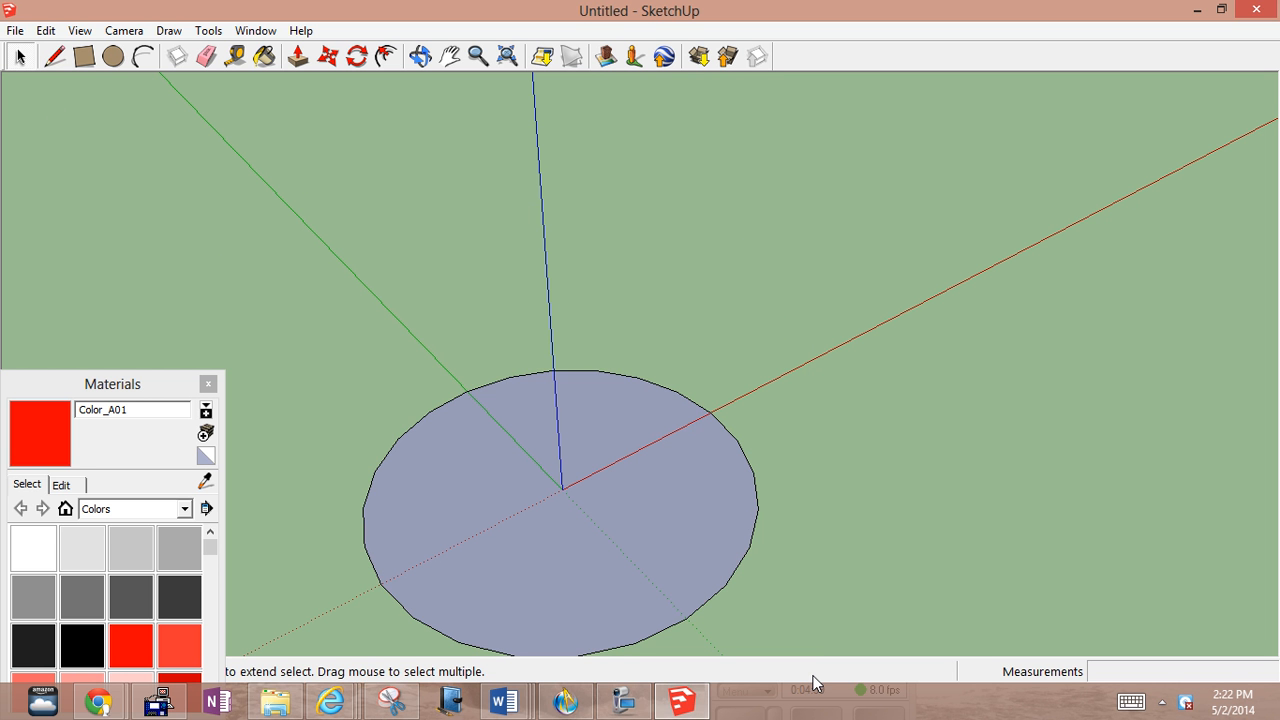
left_click(676, 555)
key("Delete")
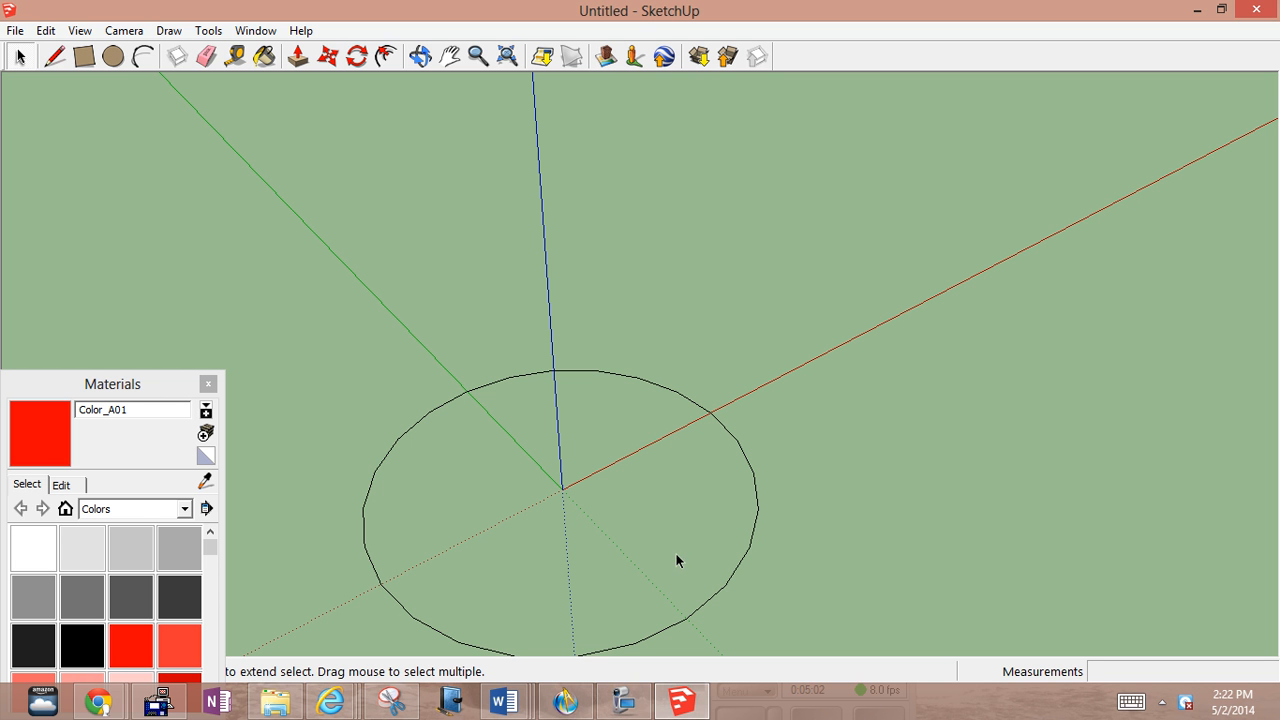
left_click(624, 378)
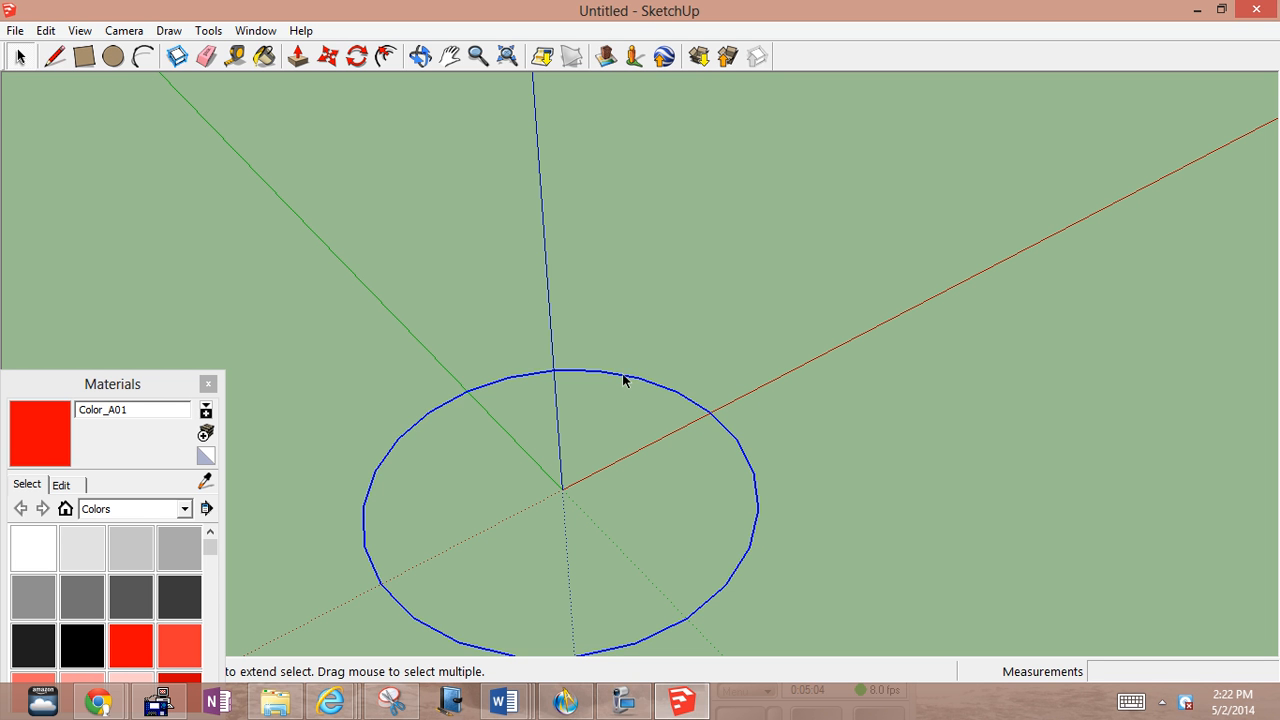
key("Delete")
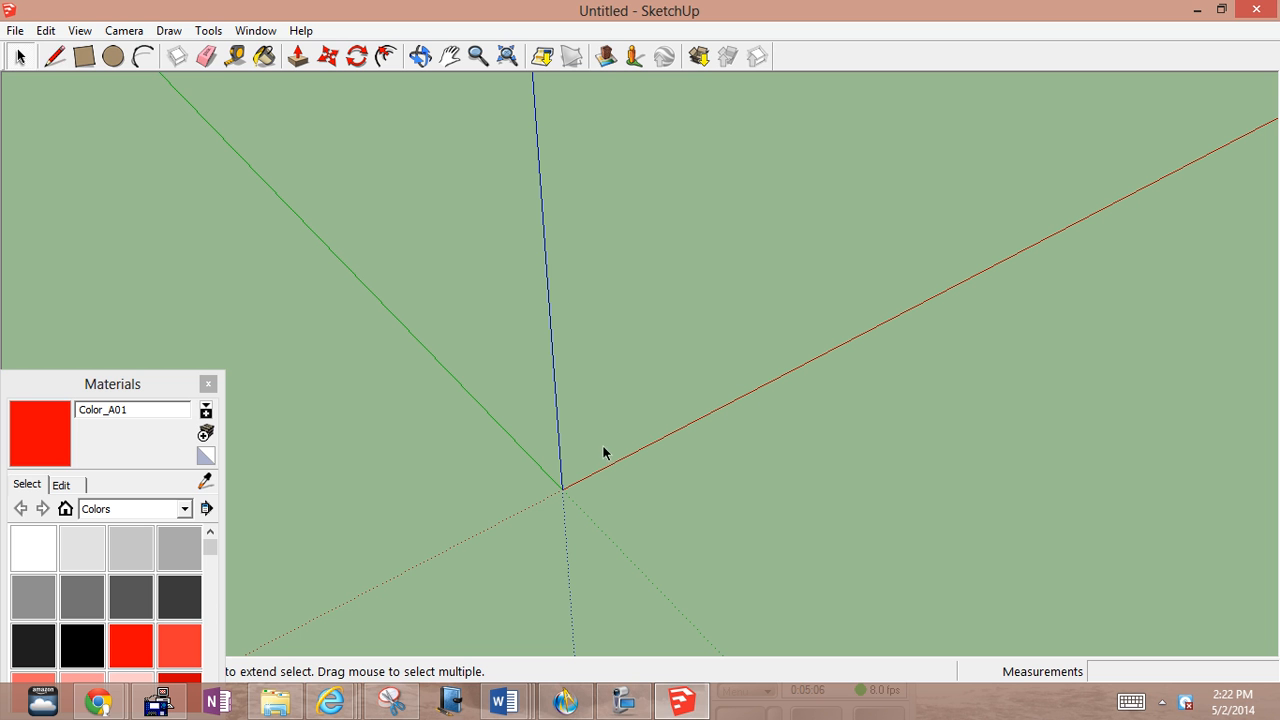
Step: Try drawing an eight-sided polygon with a radius of about 12' 1/4" on the ground, away from the origin
left_click(208, 31)
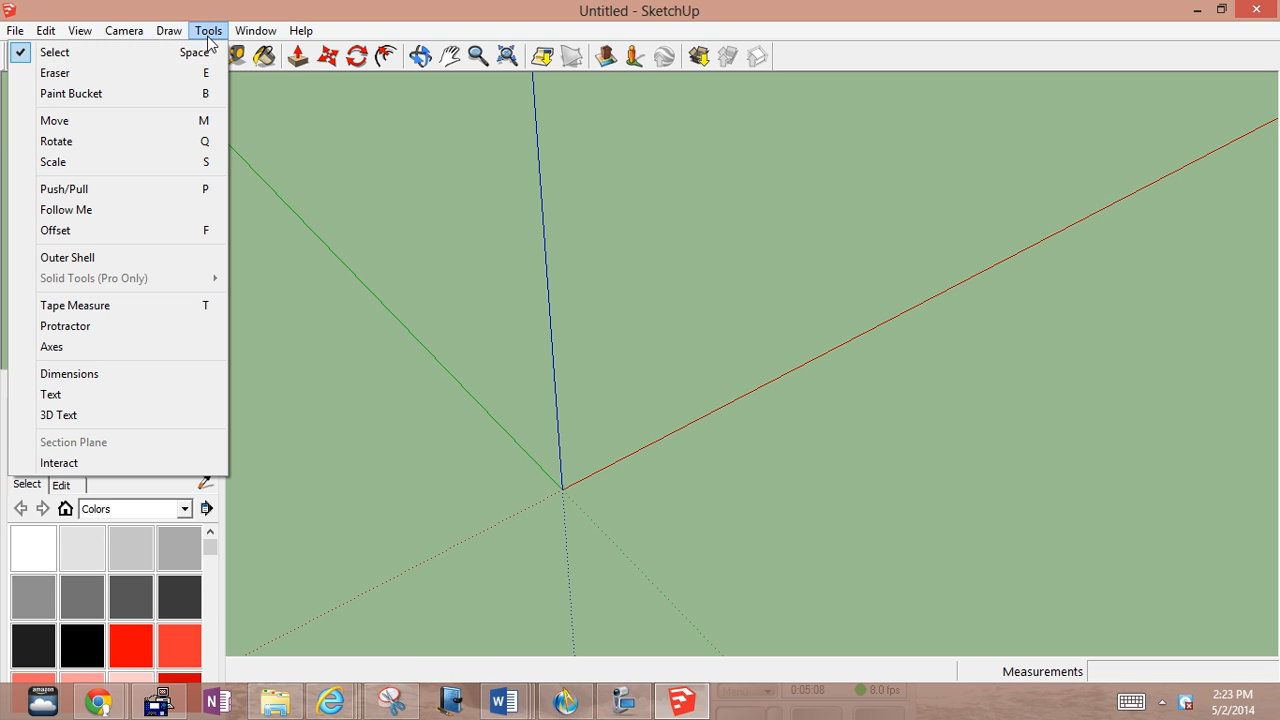
mouse_move(166, 35)
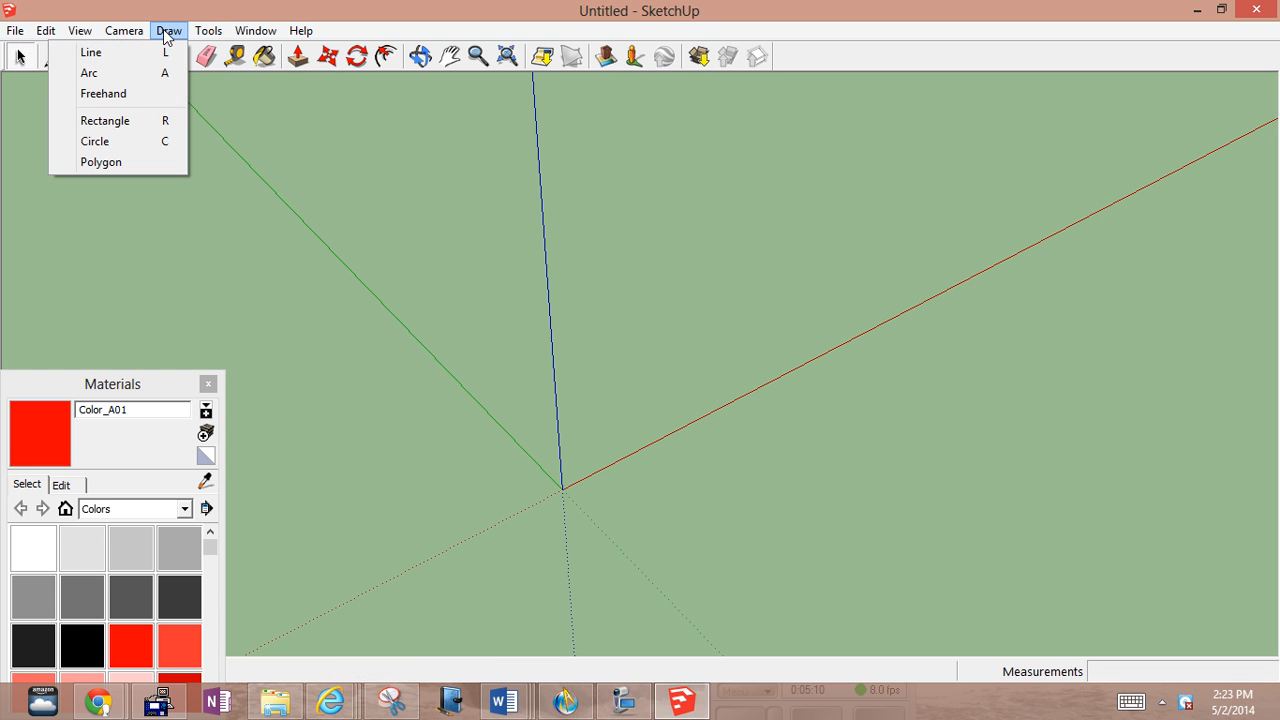
left_click(147, 164)
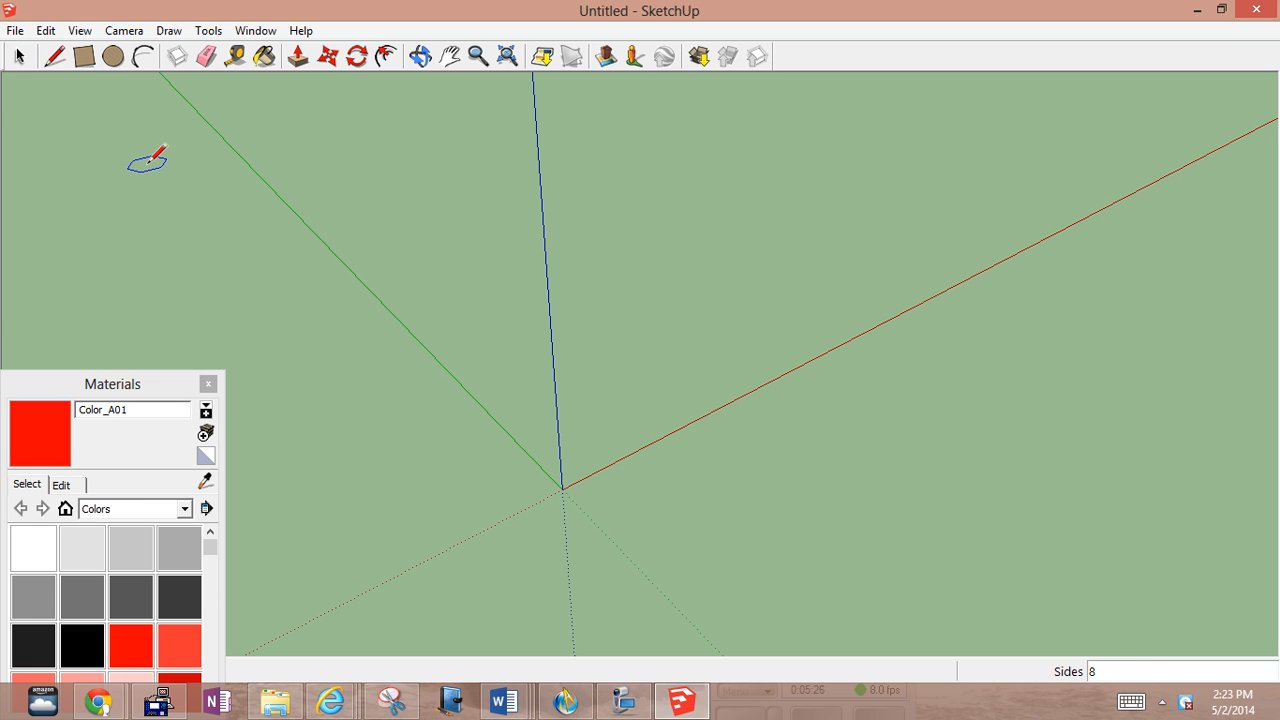
left_click(142, 160)
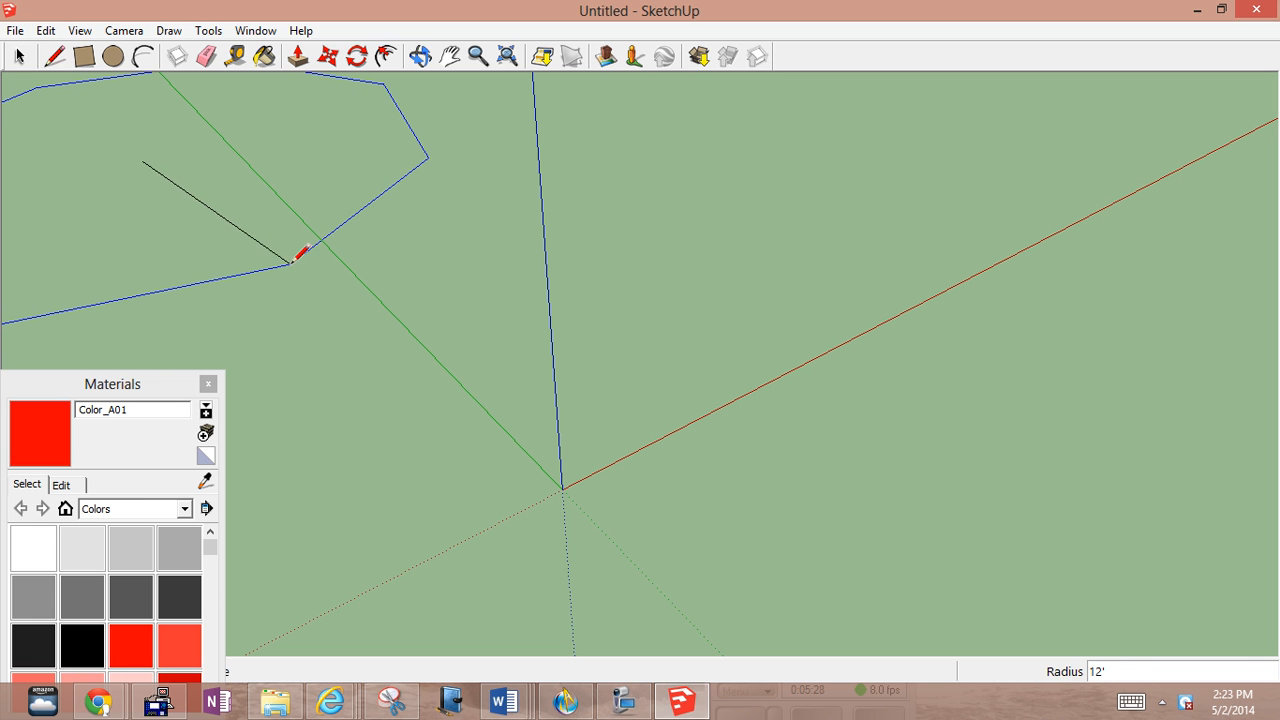
left_click(297, 259)
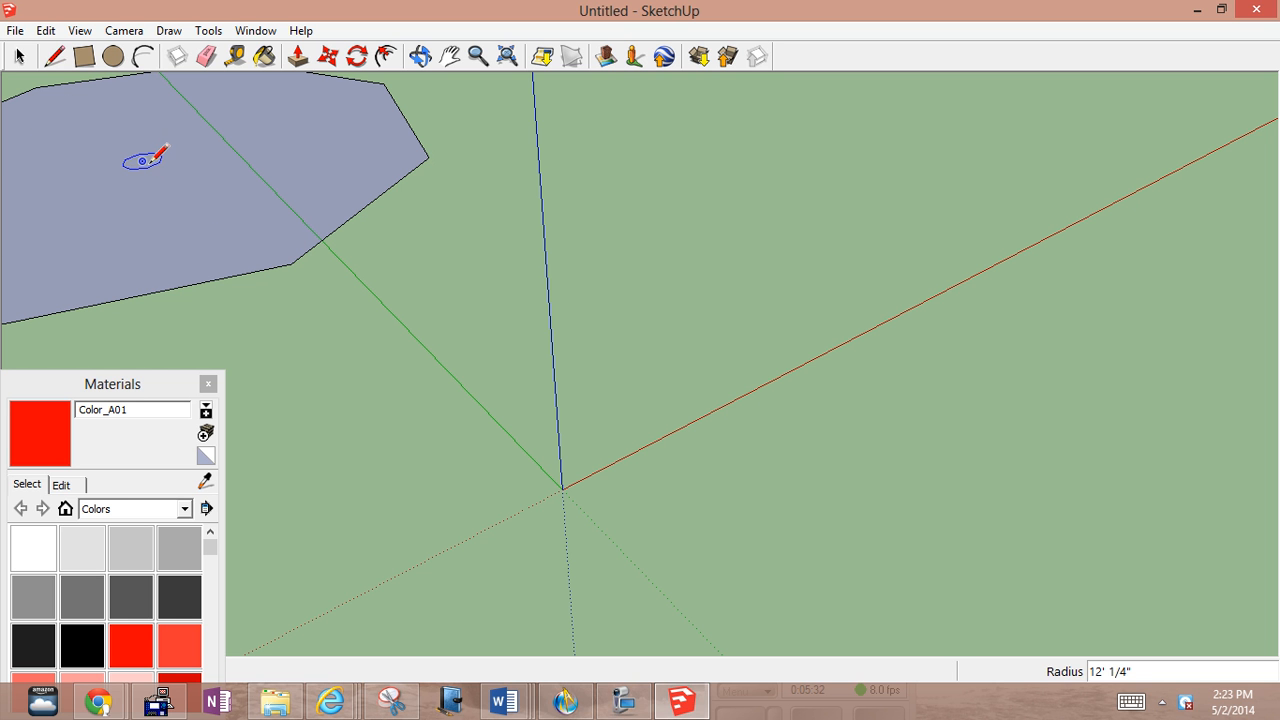
left_click(20, 56)
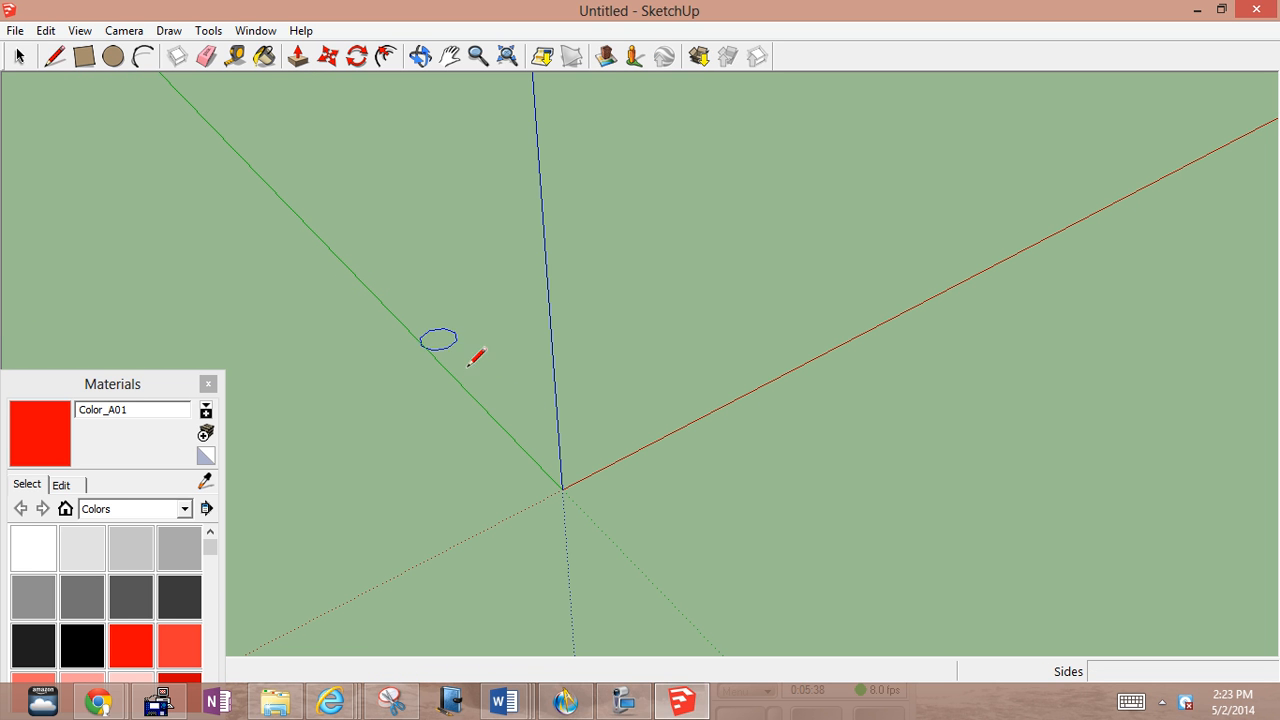
Step: Draw an eight-sided polygon centred on the origin with a radius of about 3' 11", and extrude it upward about 7' 7 7/16"
left_click(563, 489)
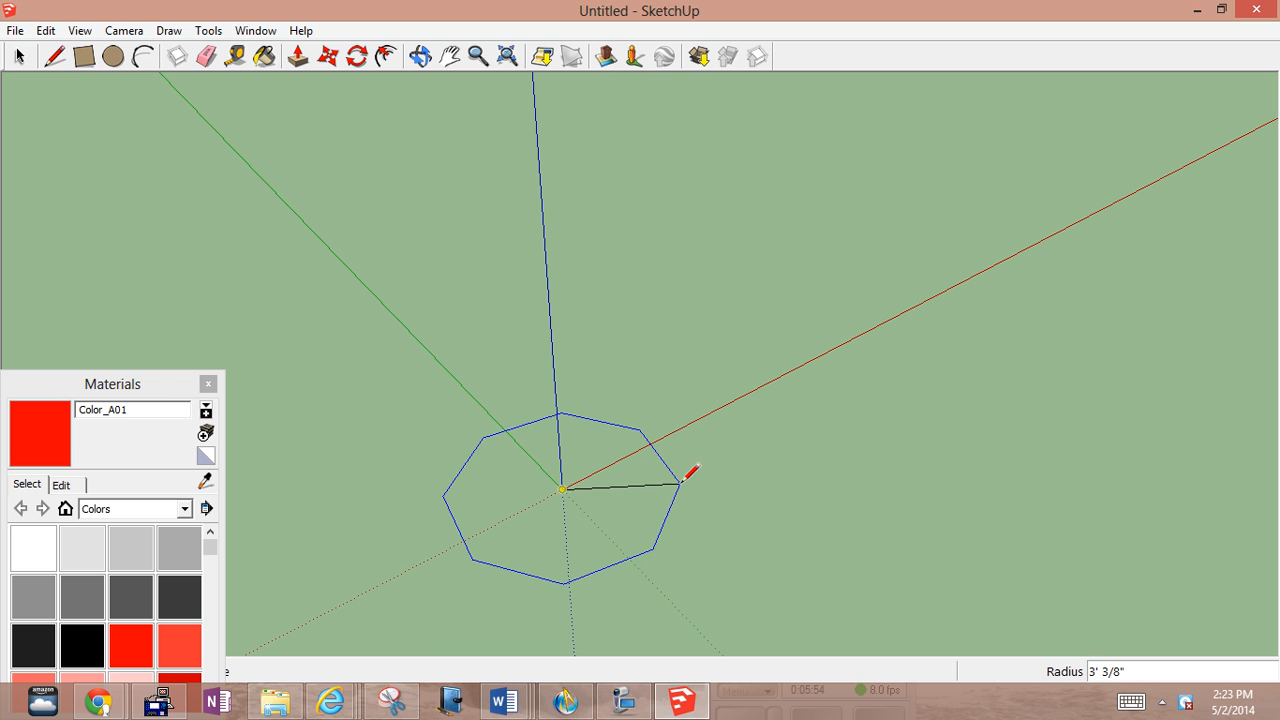
left_click(686, 563)
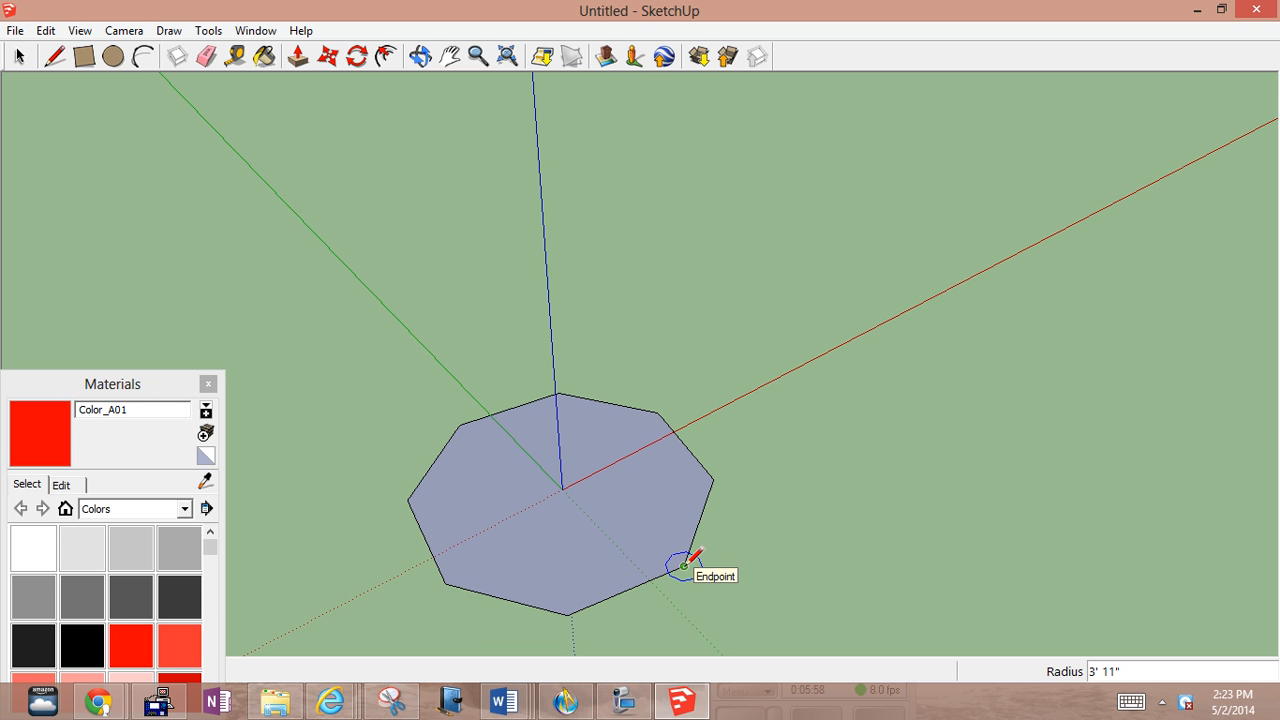
left_click(232, 66)
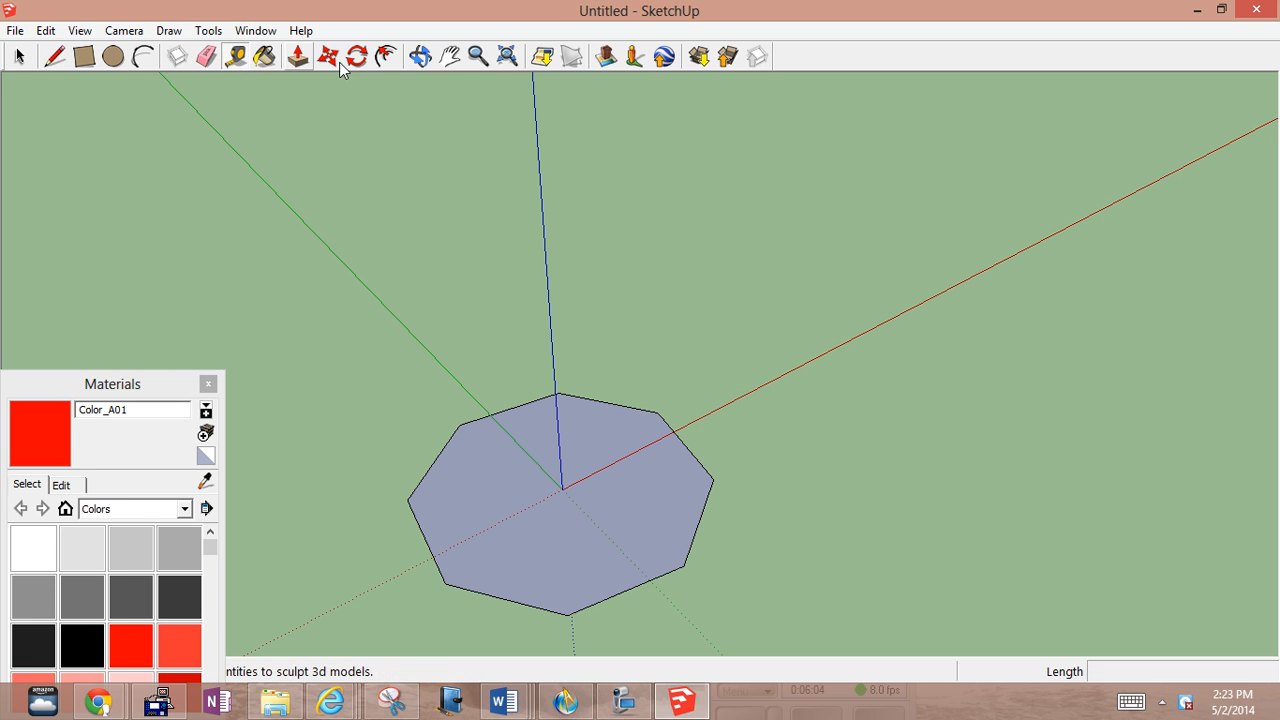
left_click(296, 58)
left_click(560, 528)
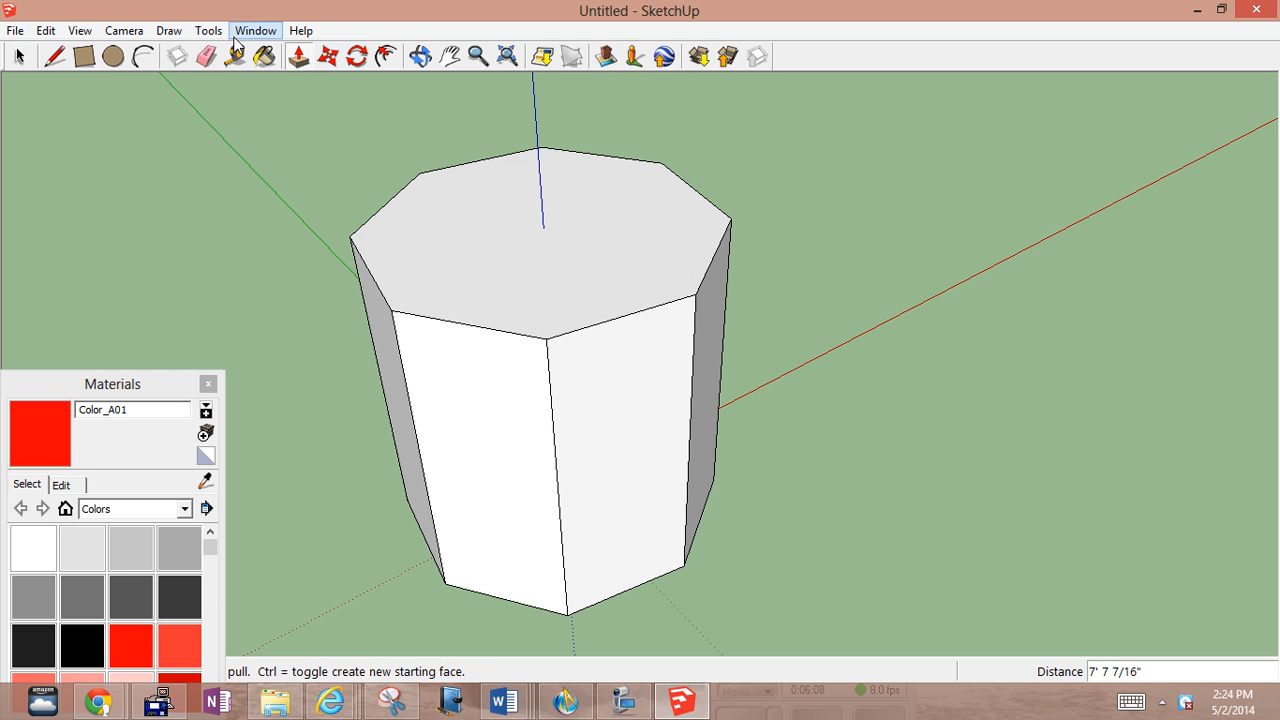
Step: Paint the octagonal prism's top face and its underside face red with Color_A01
left_click(131, 640)
left_click(484, 265)
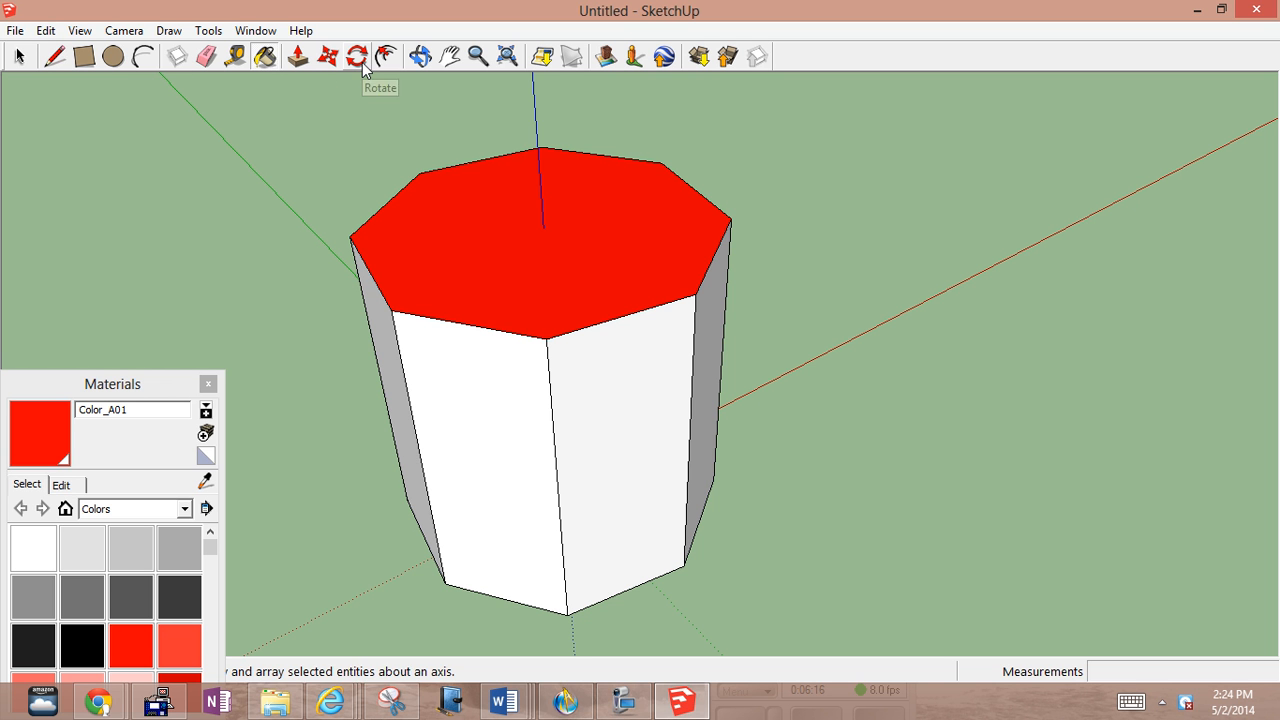
left_click(420, 56)
left_click_drag(537, 434, 554, 380)
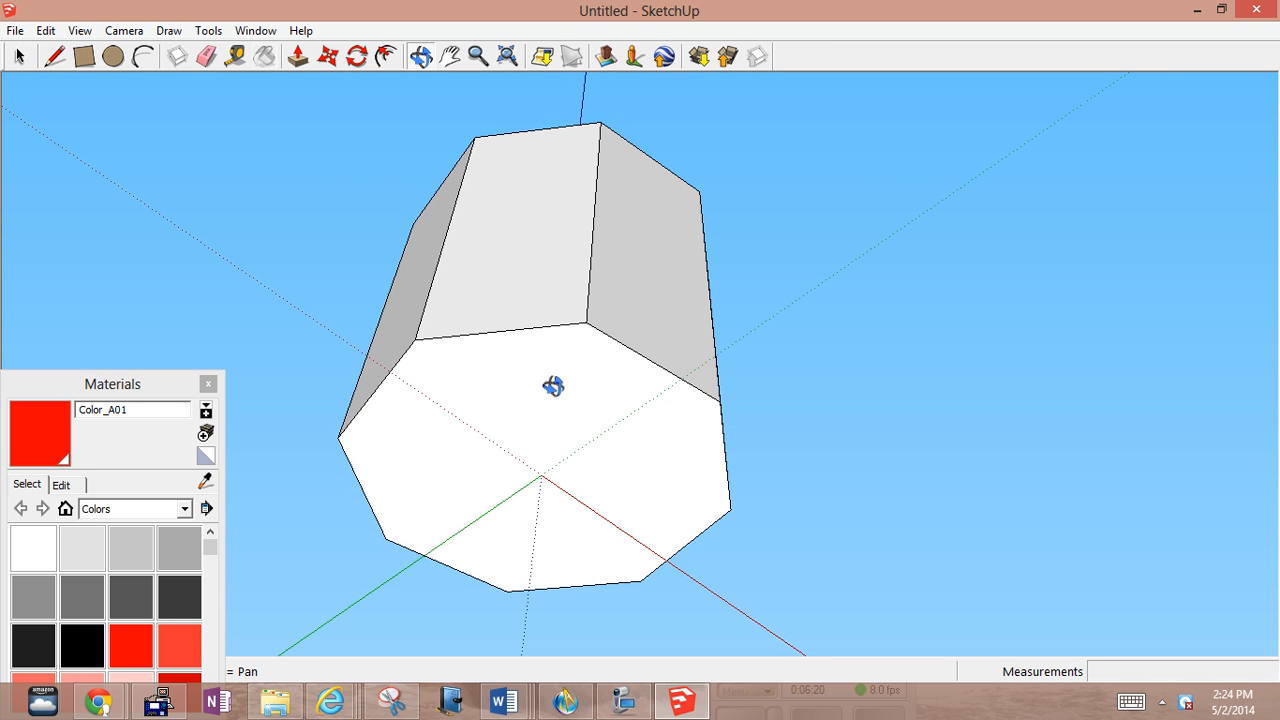
left_click(138, 660)
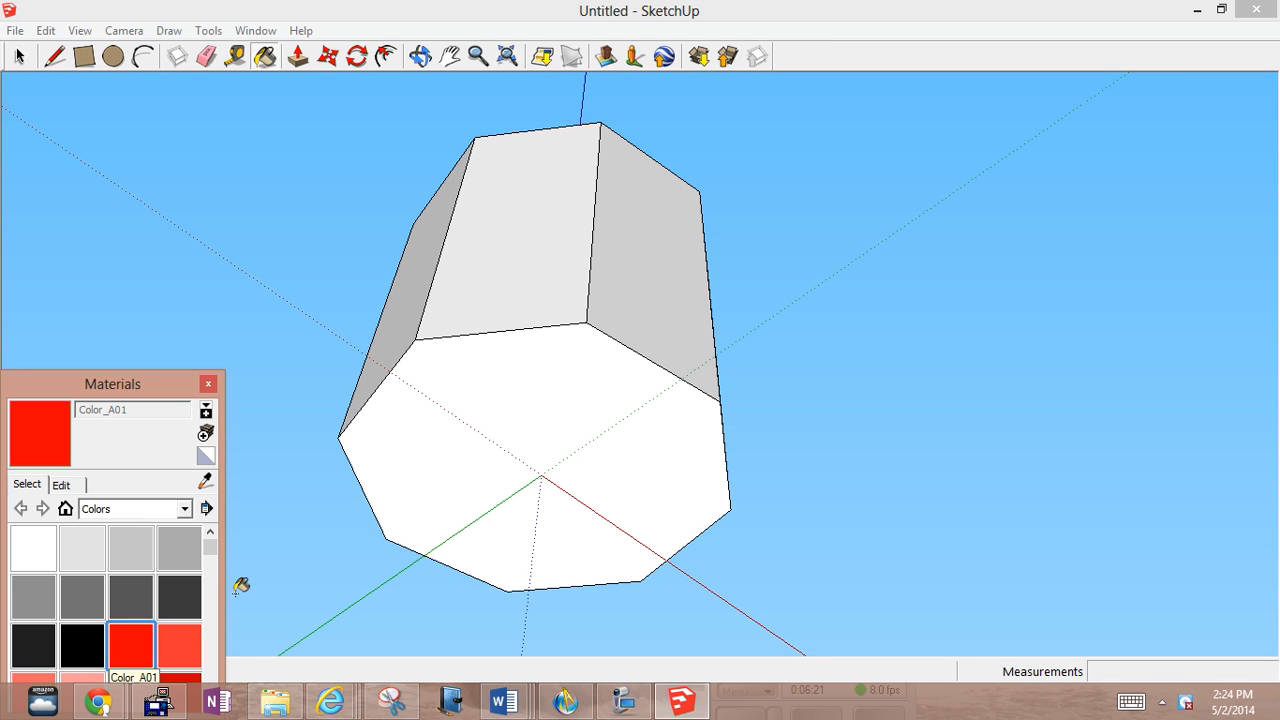
left_click(558, 450)
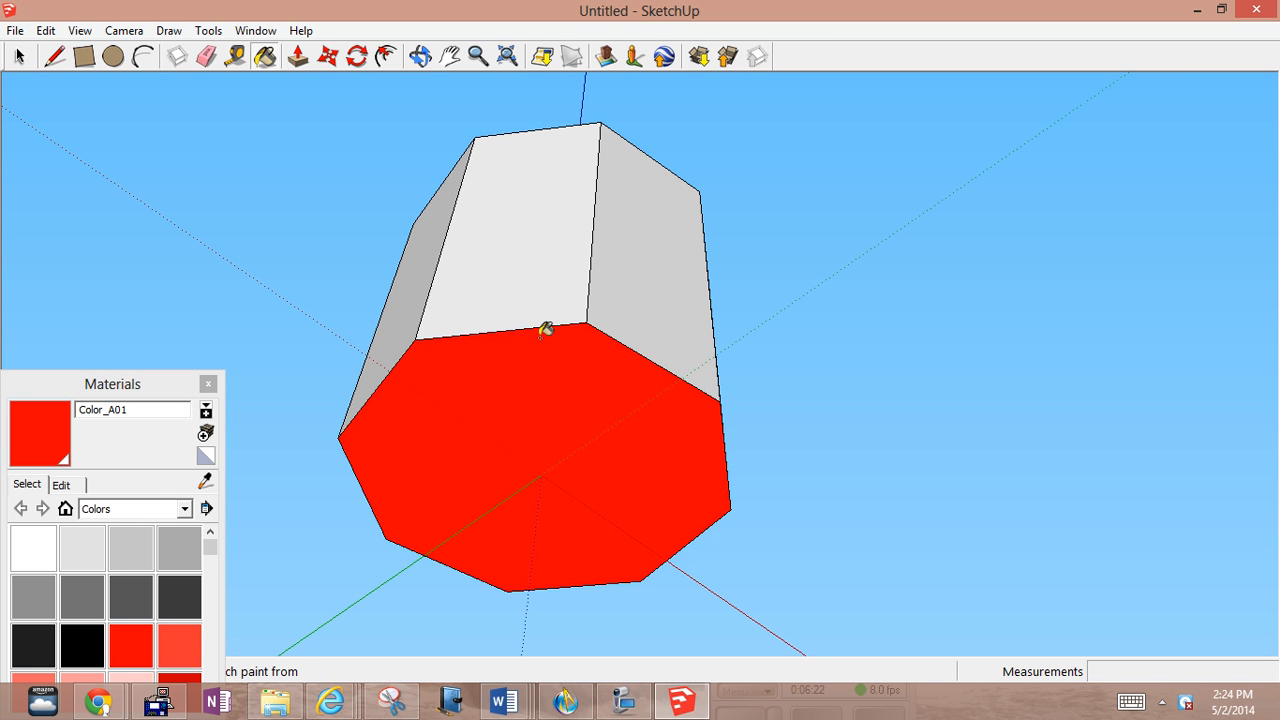
Step: Examine the octagonal prism's red bases and its side faces from below, from the side and from above
left_click(415, 60)
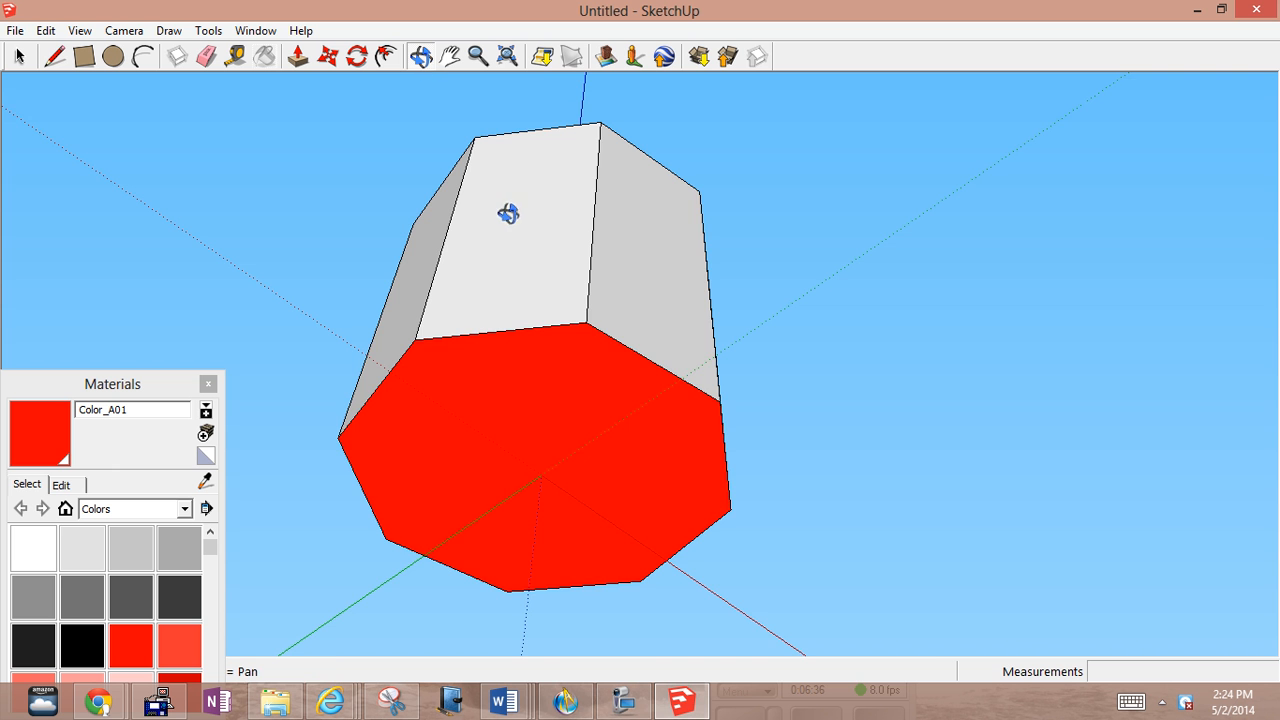
left_click_drag(508, 211, 770, 716)
left_click_drag(714, 409, 565, 45)
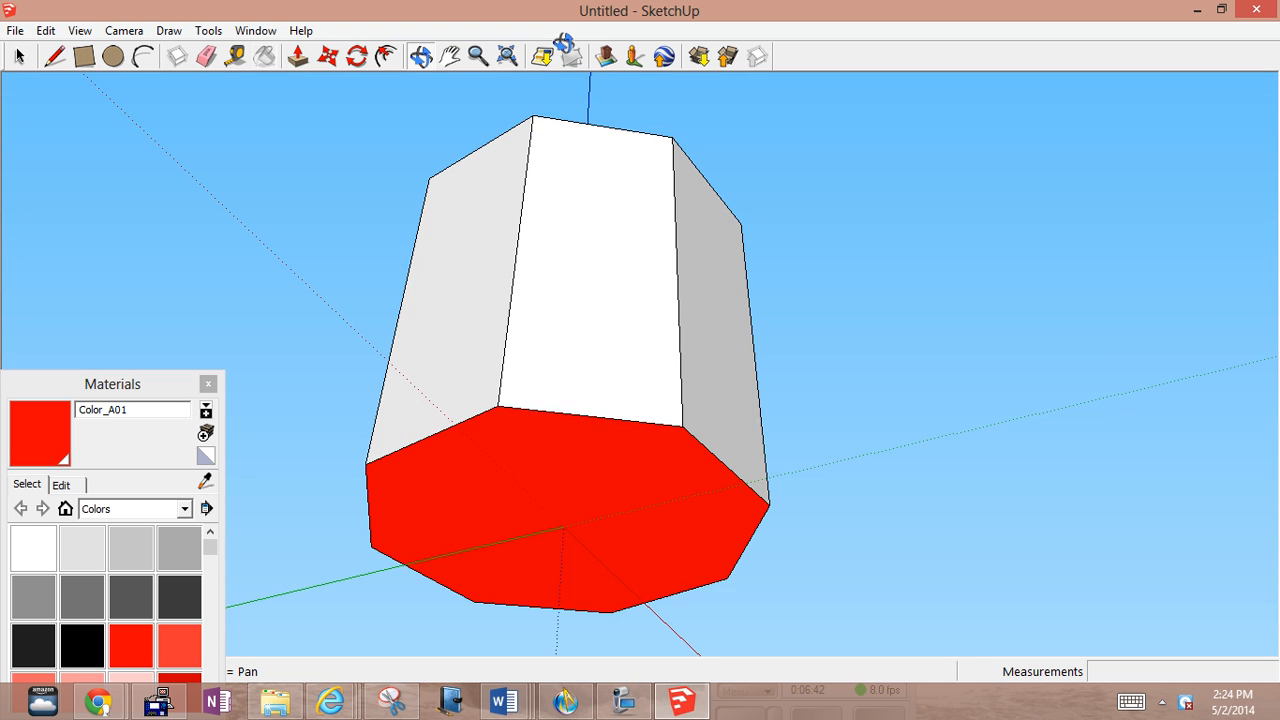
left_click_drag(606, 357, 426, 603)
left_click_drag(585, 502, 666, 455)
left_click_drag(429, 460, 652, 564)
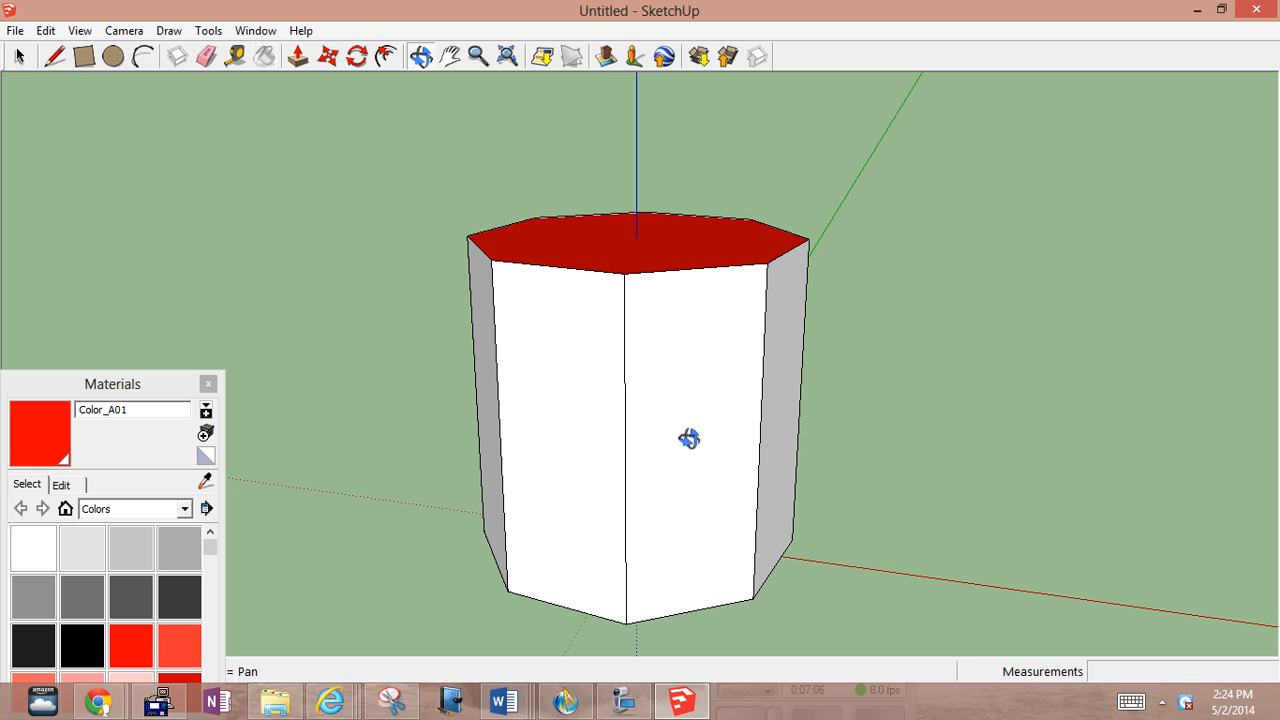
left_click_drag(689, 438, 674, 609)
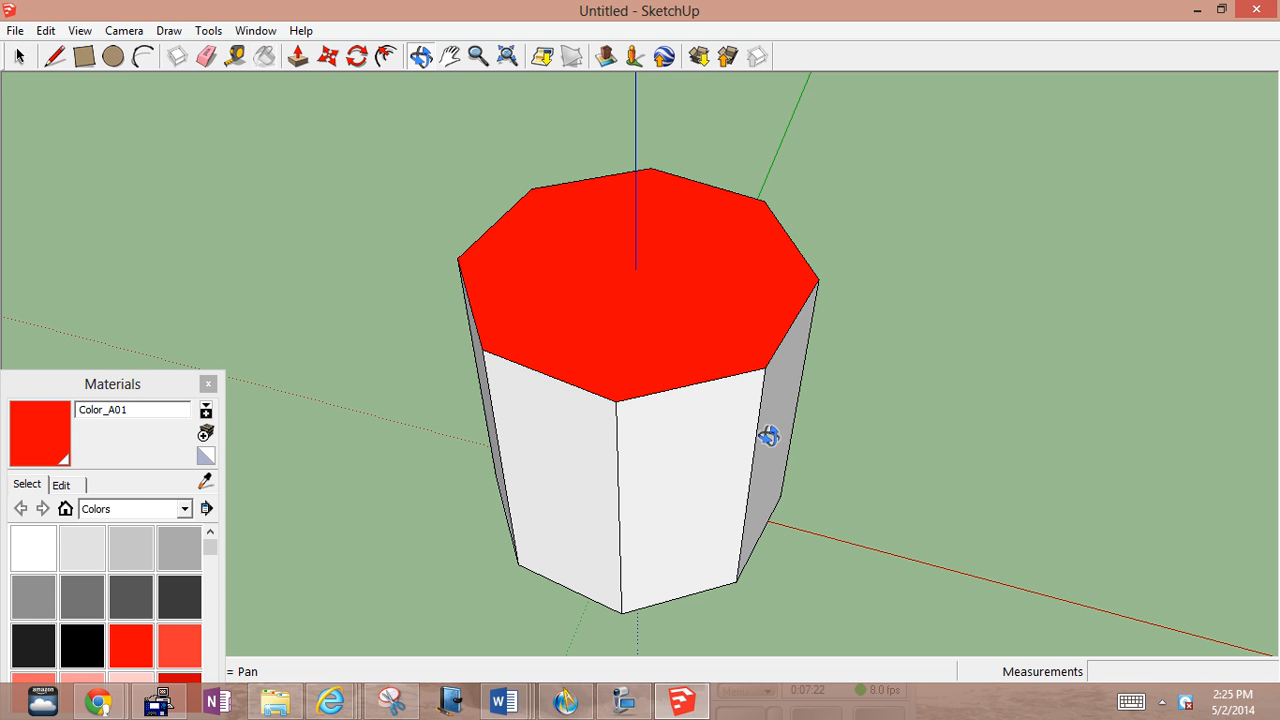
left_click_drag(690, 546, 590, 518)
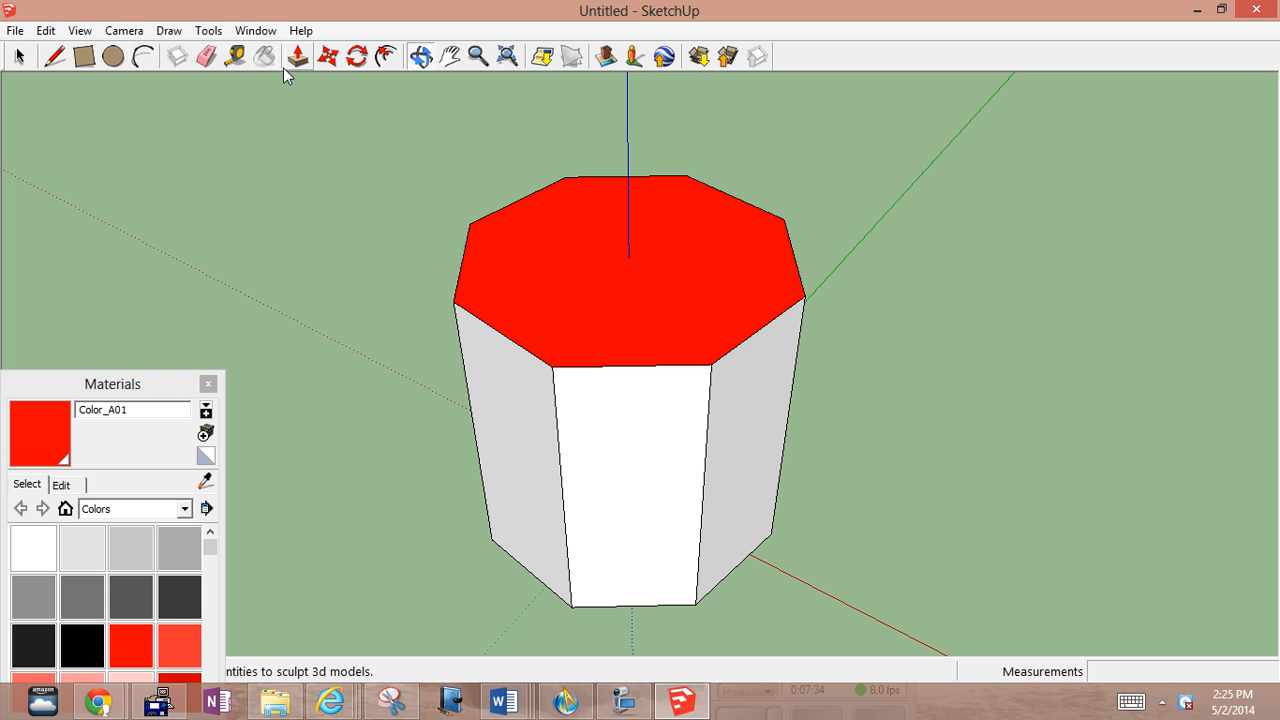
Step: Delete the octagonal prism's red top face and look into its hollow interior from above
left_click(18, 58)
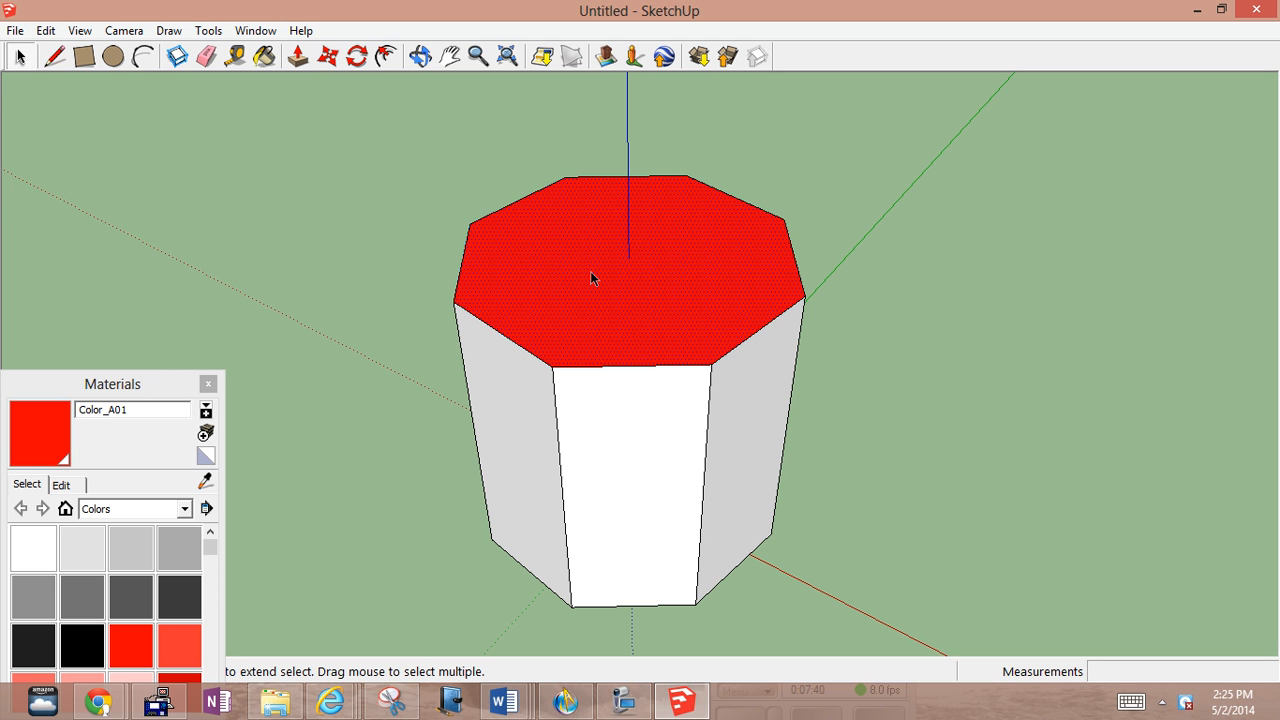
key("Delete")
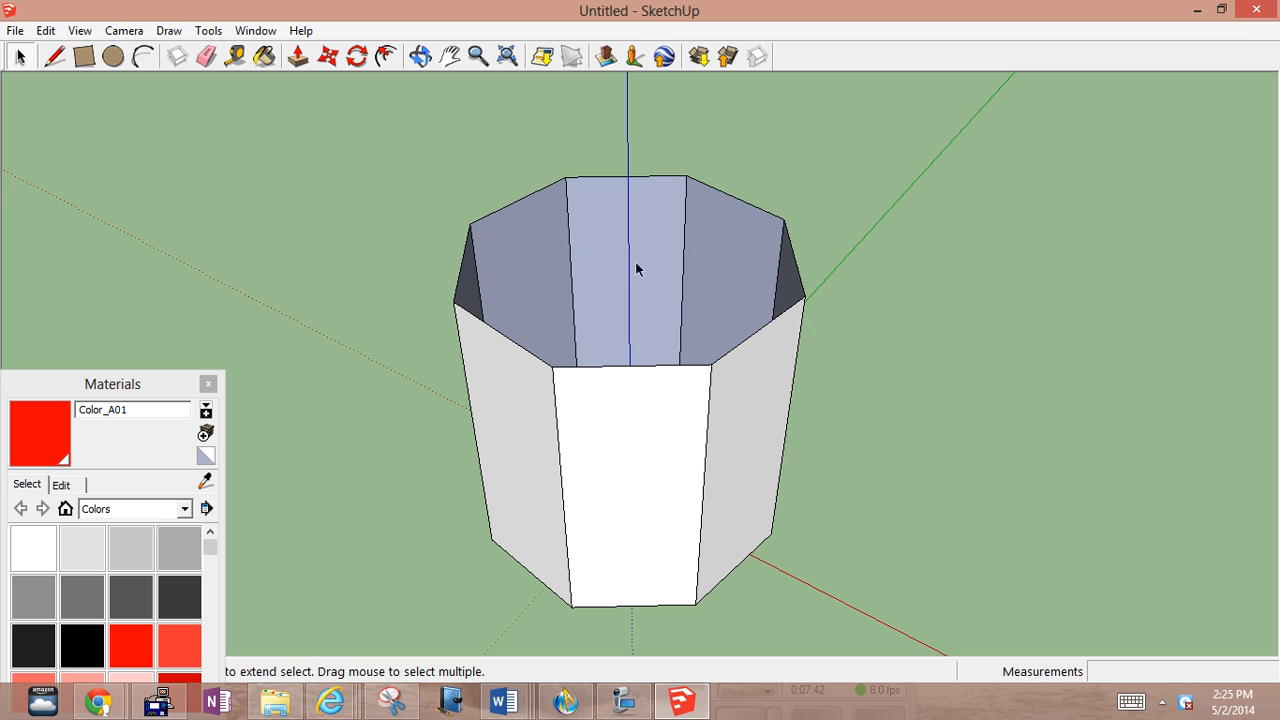
left_click(424, 57)
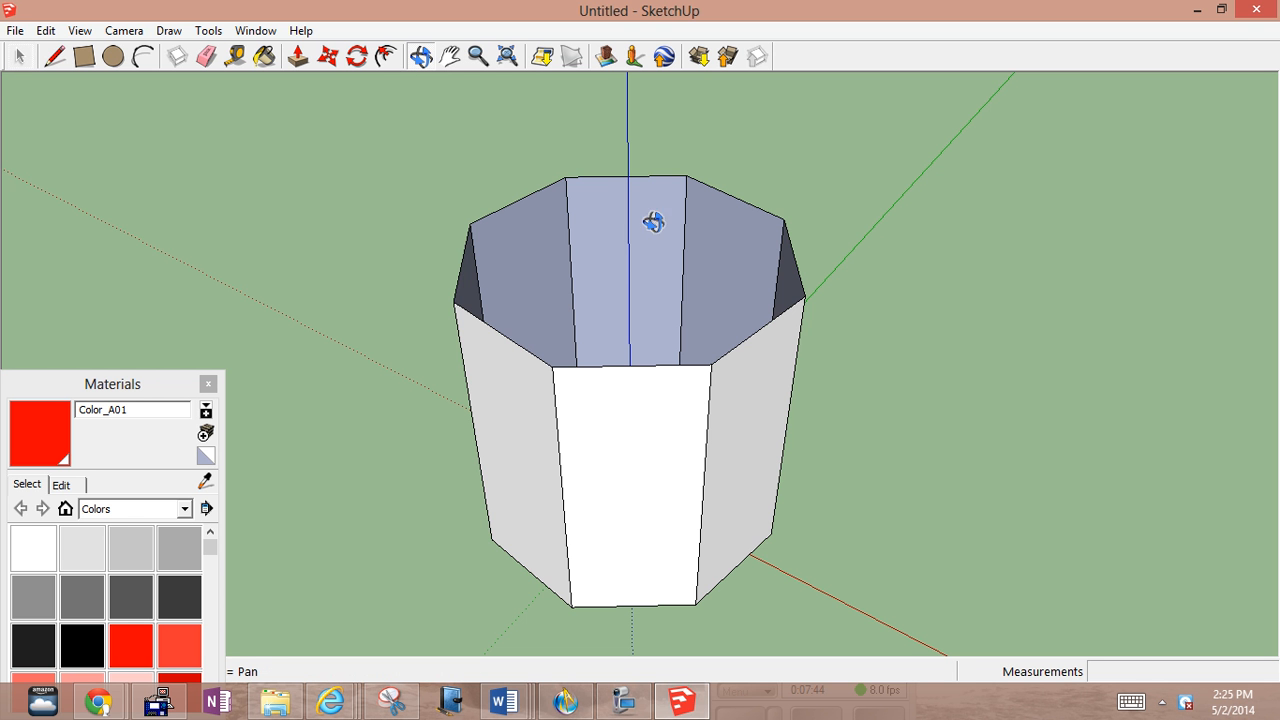
left_click_drag(654, 222, 886, 330)
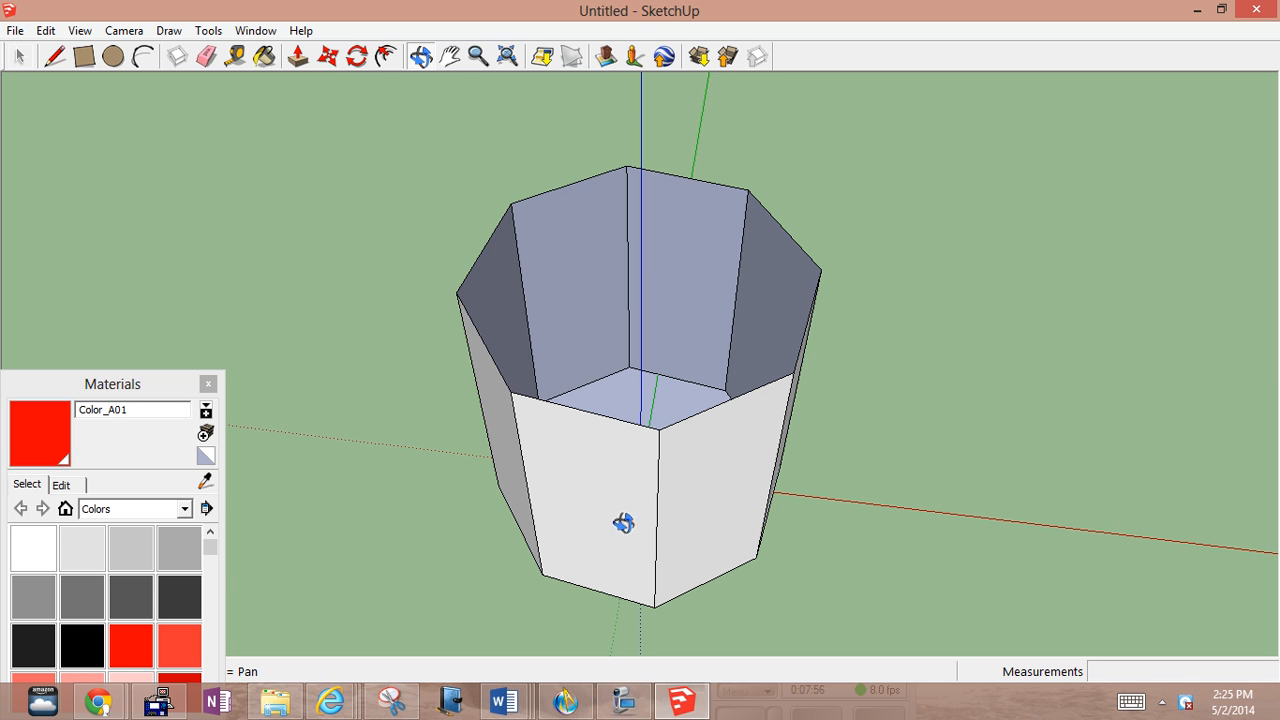
left_click_drag(623, 523, 646, 537)
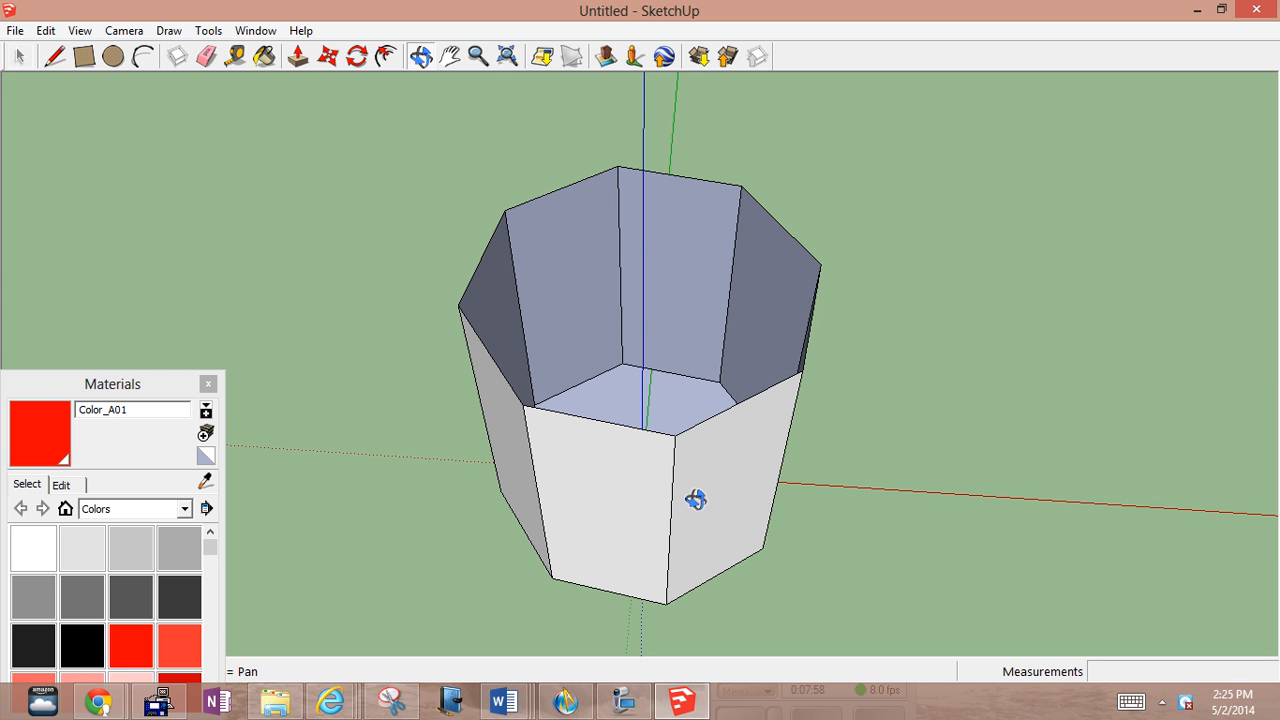
Step: Undo the edits that built the octagonal prism until the model is cleared
key("ctrl+z")
key("ctrl+z")
key("ctrl+z")
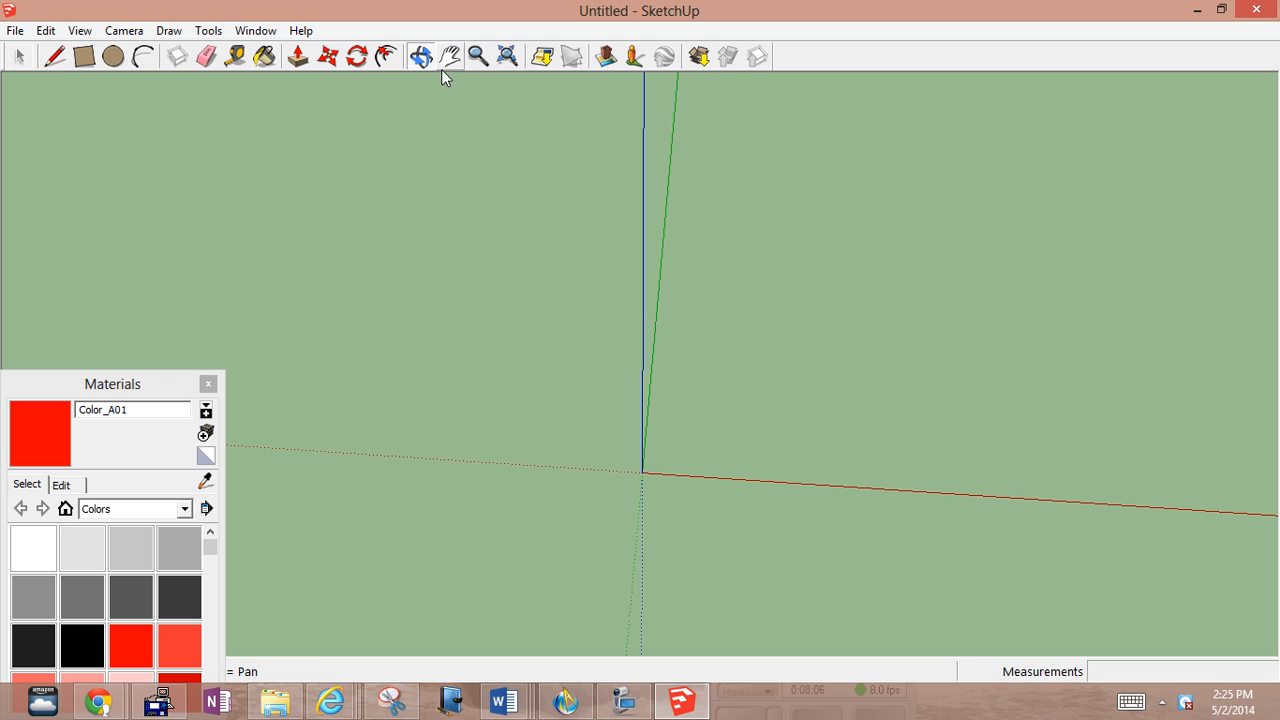
Step: Draw a three-sided polygon centred on the origin with a radius of about 4' 3 9/16", and extrude it upward about 3' 8 1/2"
left_click_drag(586, 491, 636, 369)
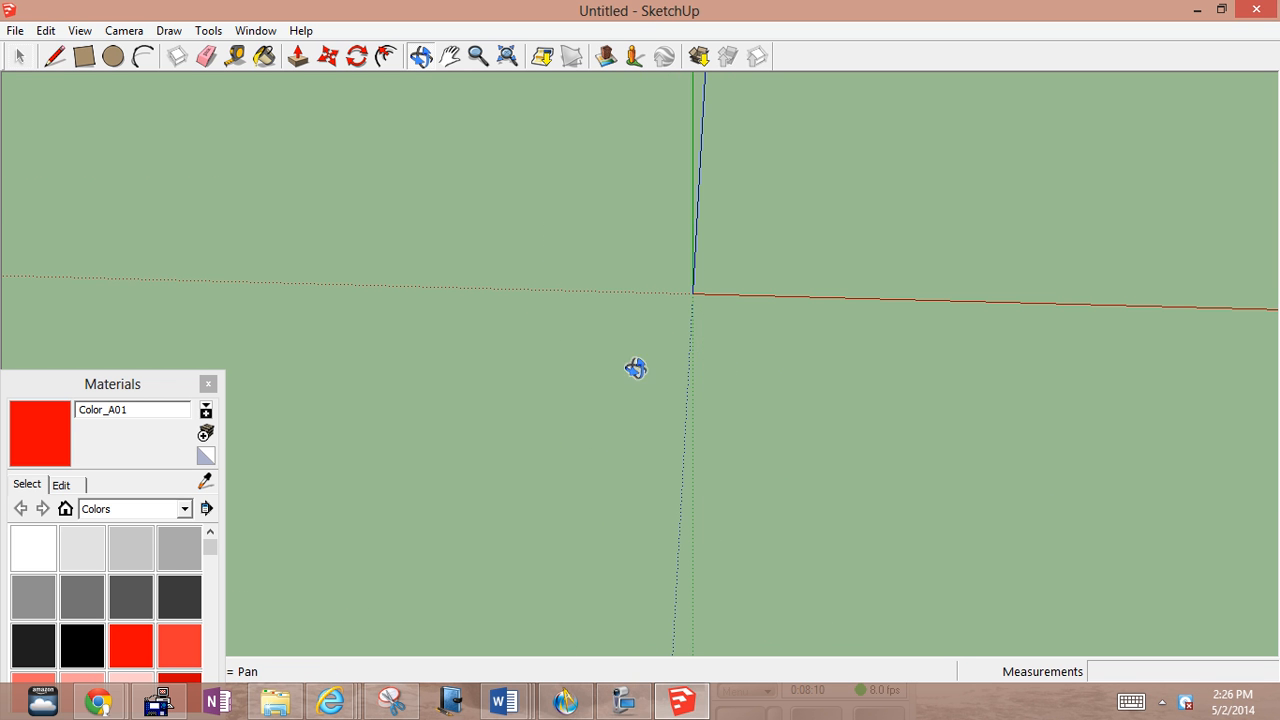
left_click_drag(697, 306, 680, 377)
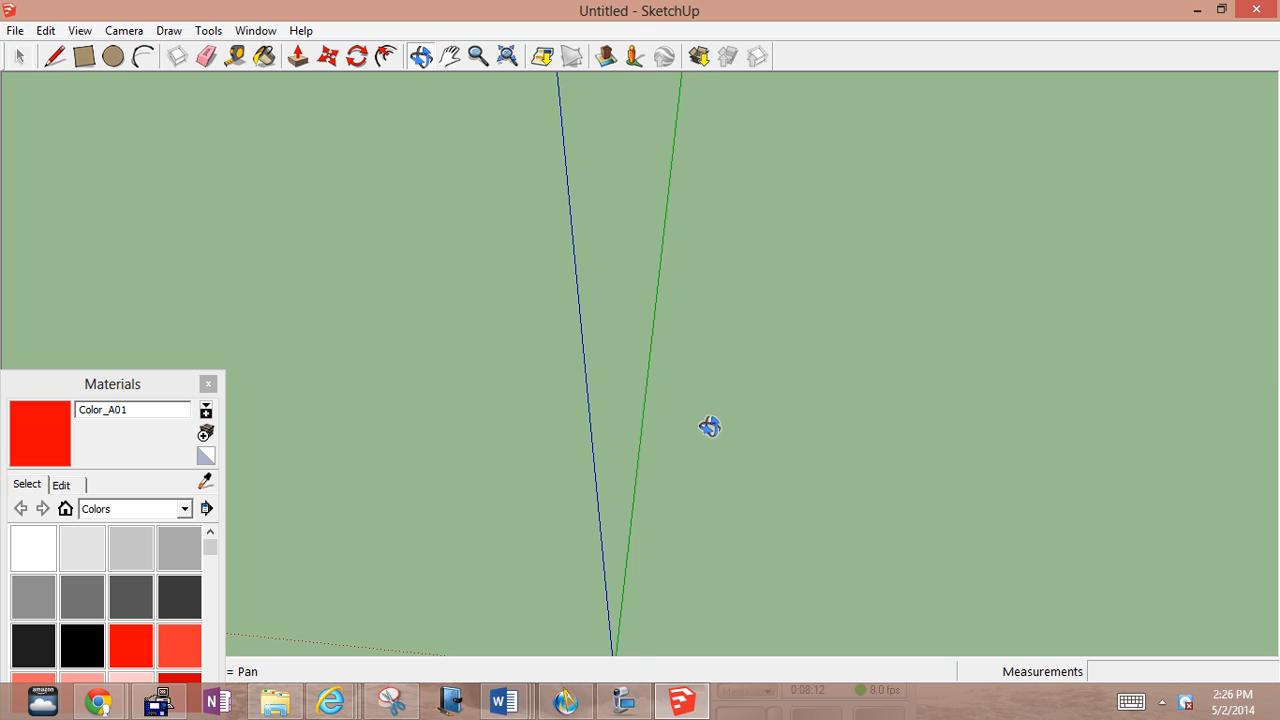
left_click_drag(709, 427, 679, 353)
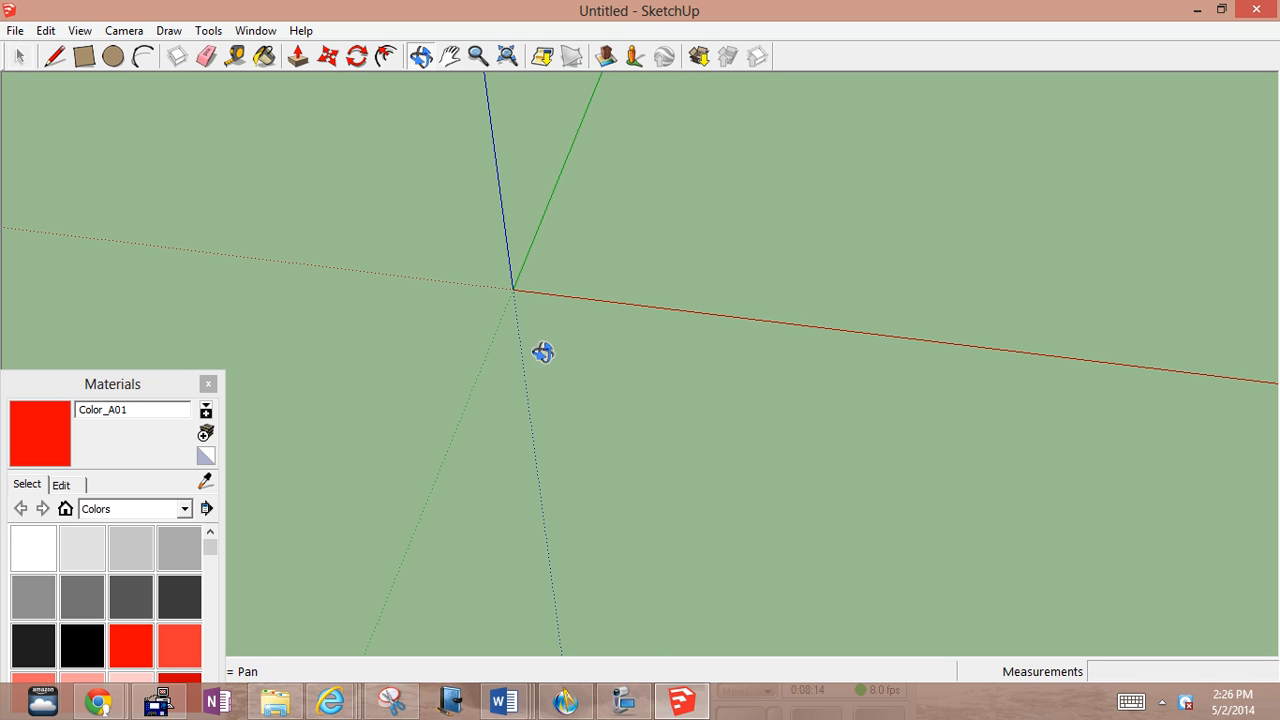
left_click(172, 33)
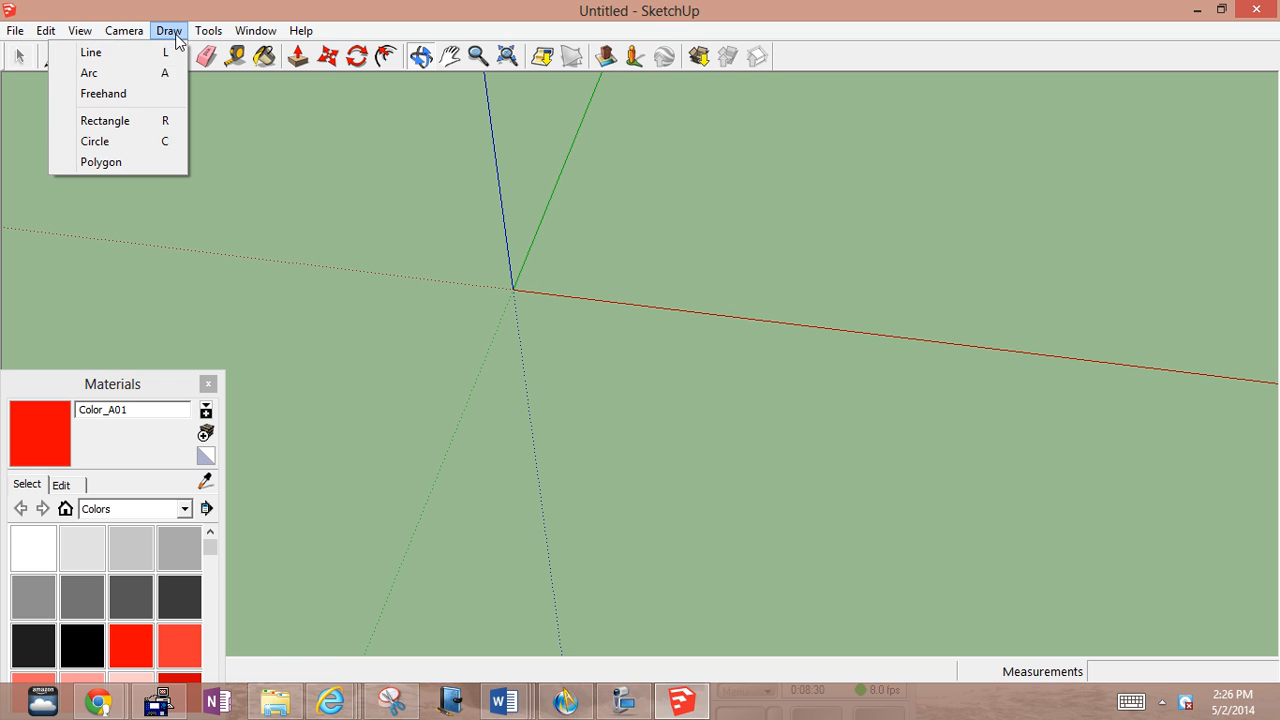
left_click(160, 163)
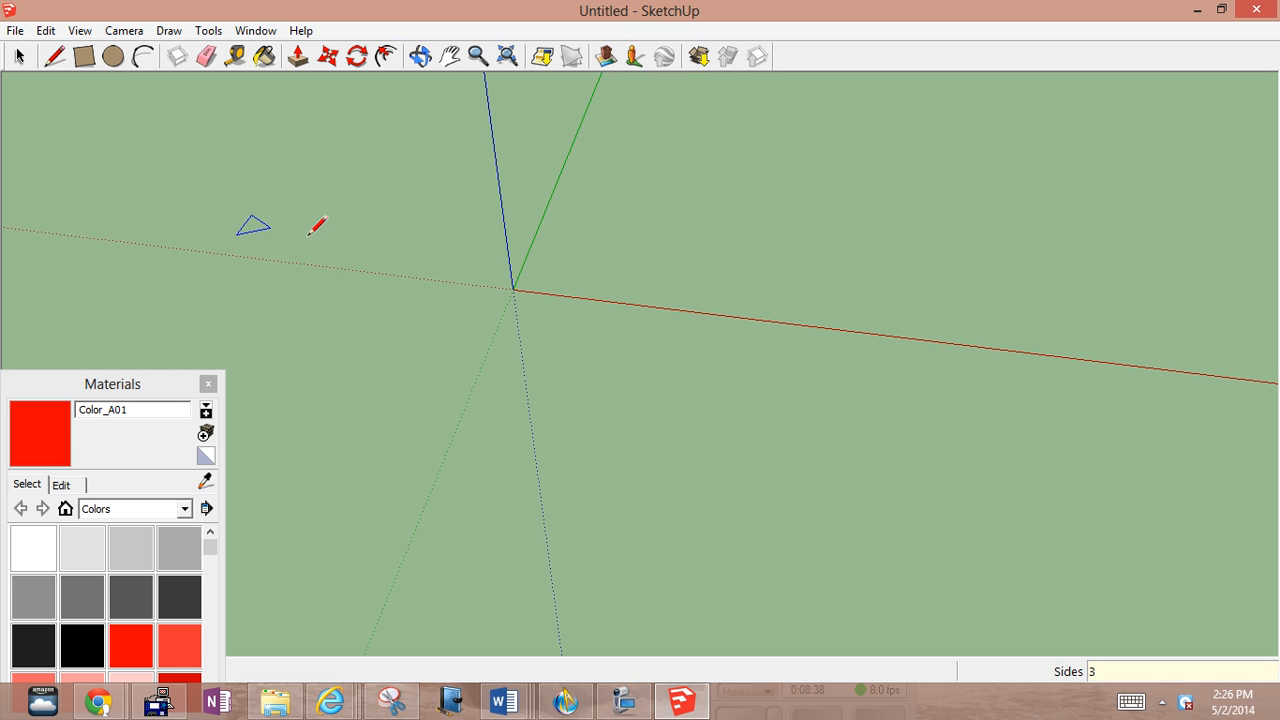
left_click(514, 286)
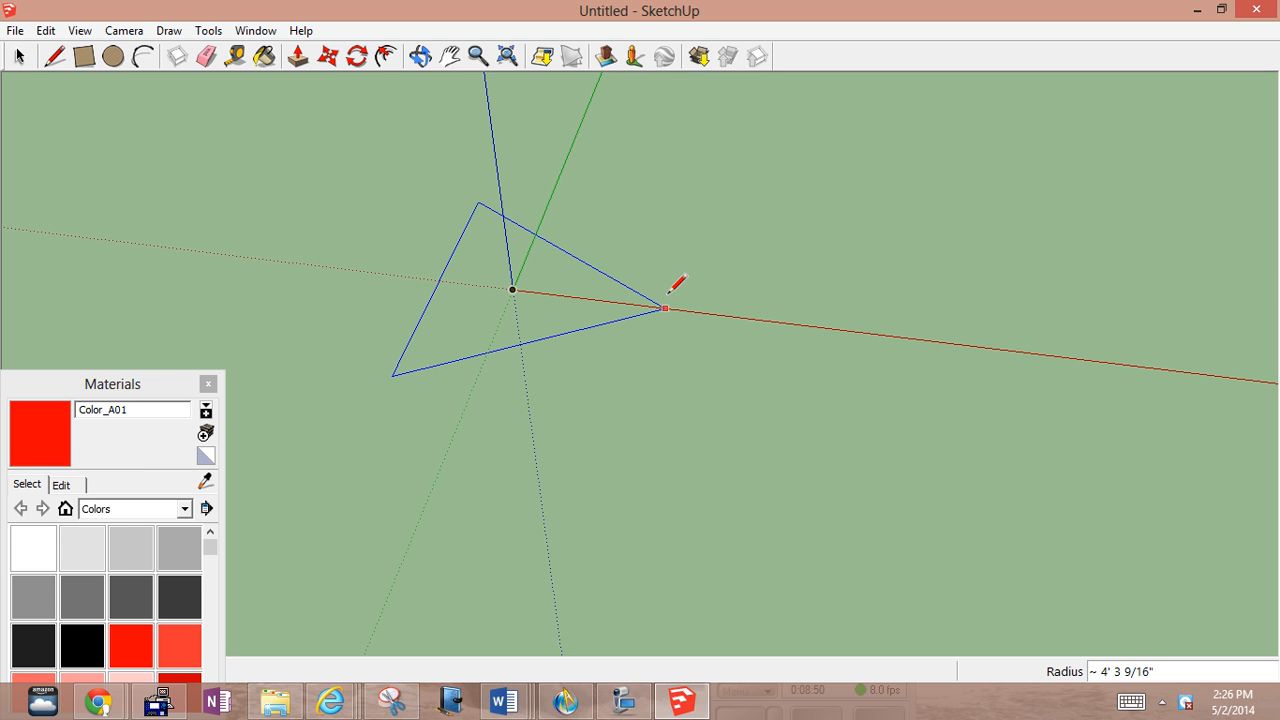
left_click(670, 290)
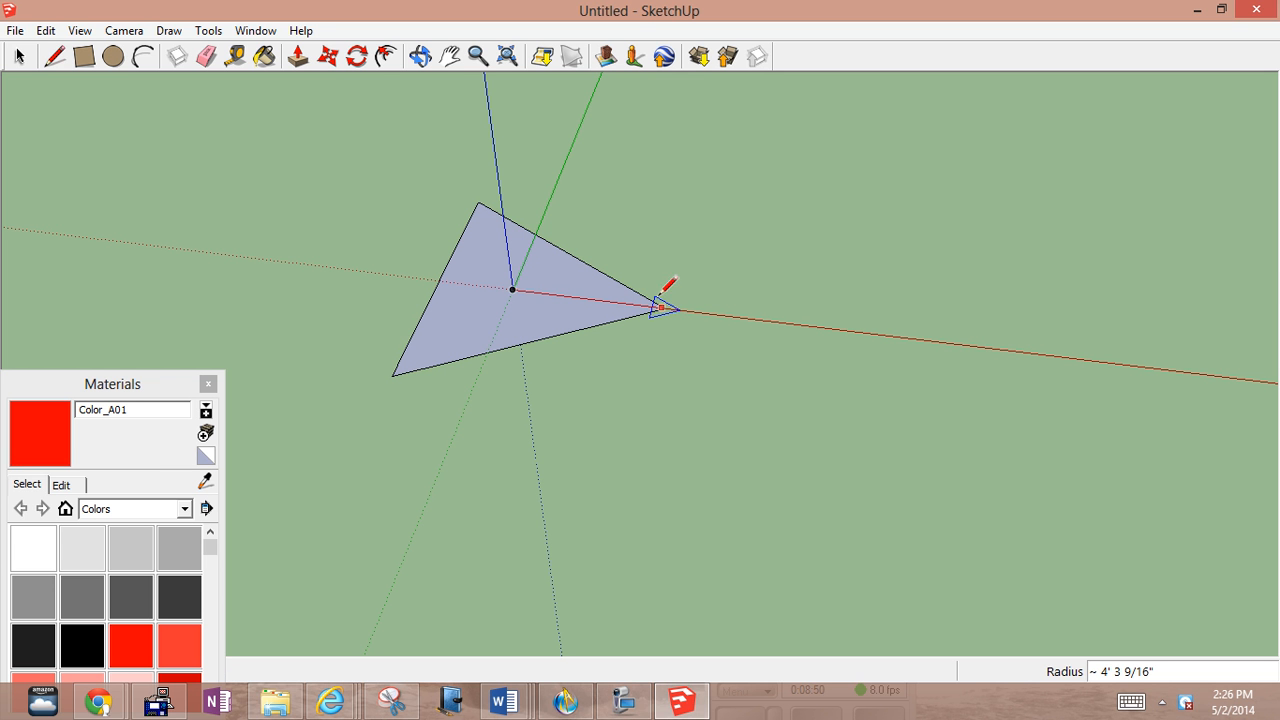
left_click(300, 58)
left_click_drag(511, 283, 497, 172)
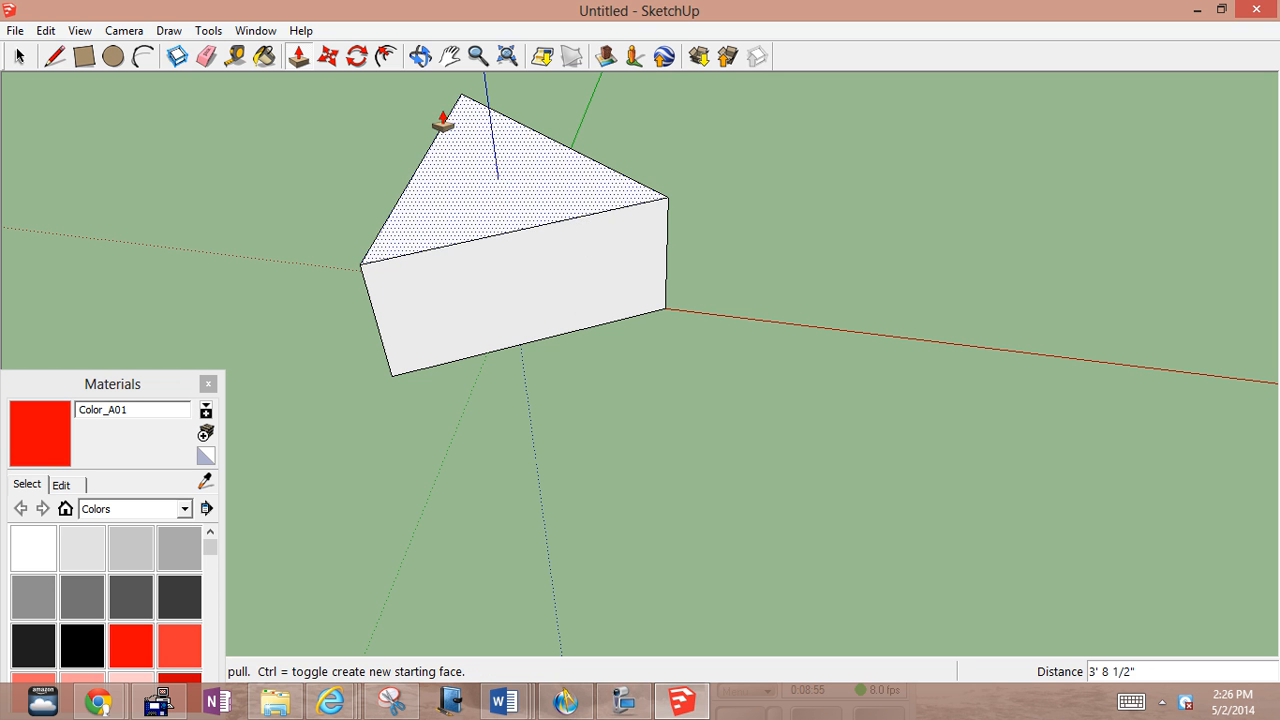
Step: Examine the triangular prism's top face and its side faces from several directions around the solid
left_click(420, 56)
left_click_drag(519, 307, 1014, 266)
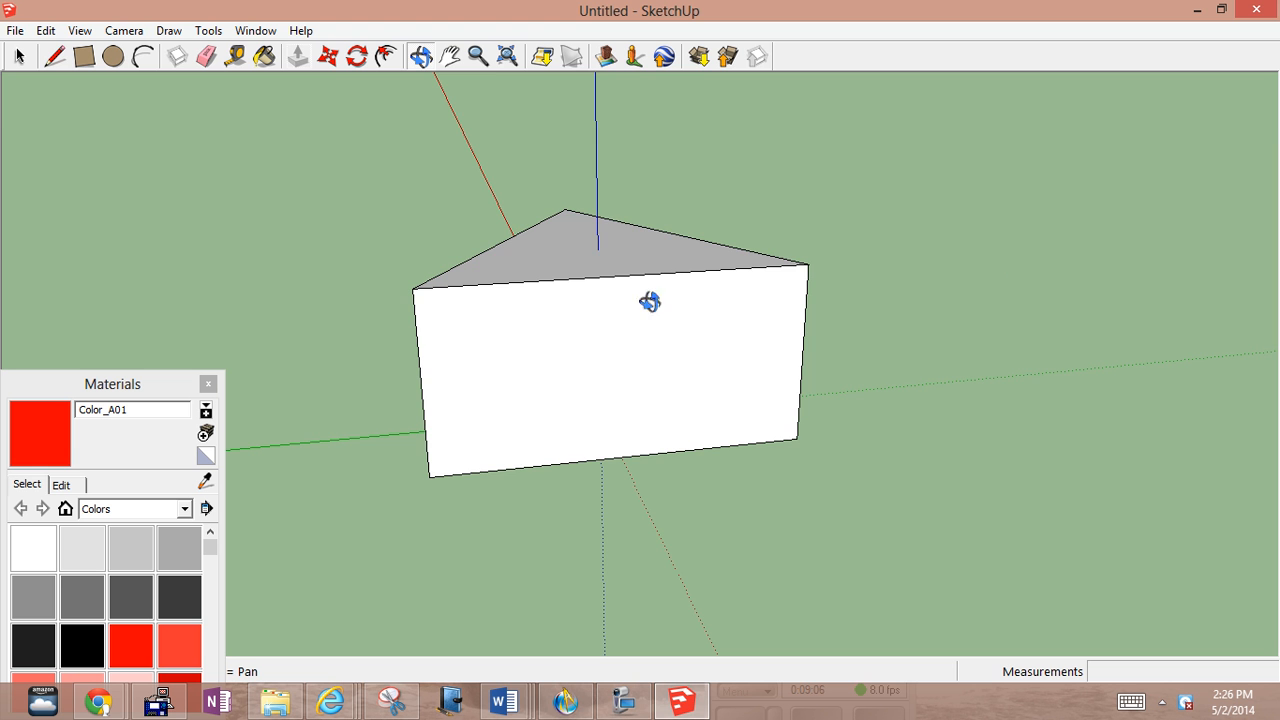
left_click_drag(650, 302, 857, 489)
left_click_drag(517, 394, 591, 399)
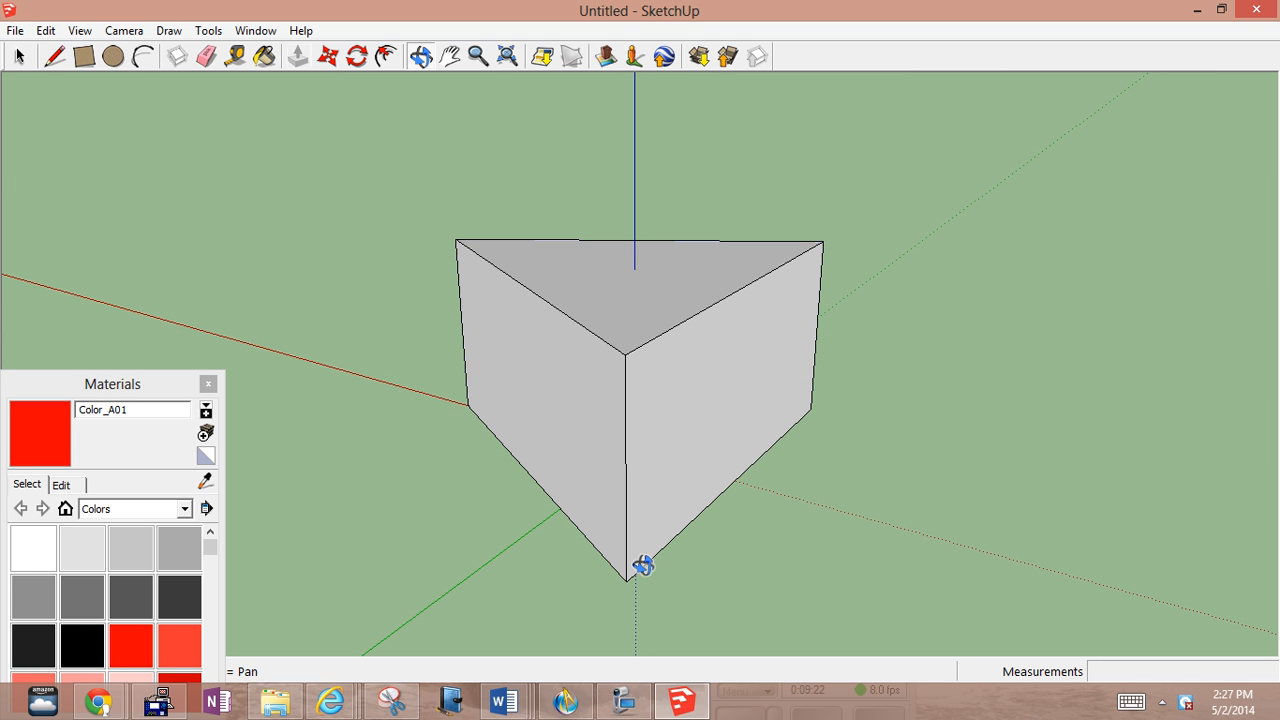
mouse_move(621, 699)
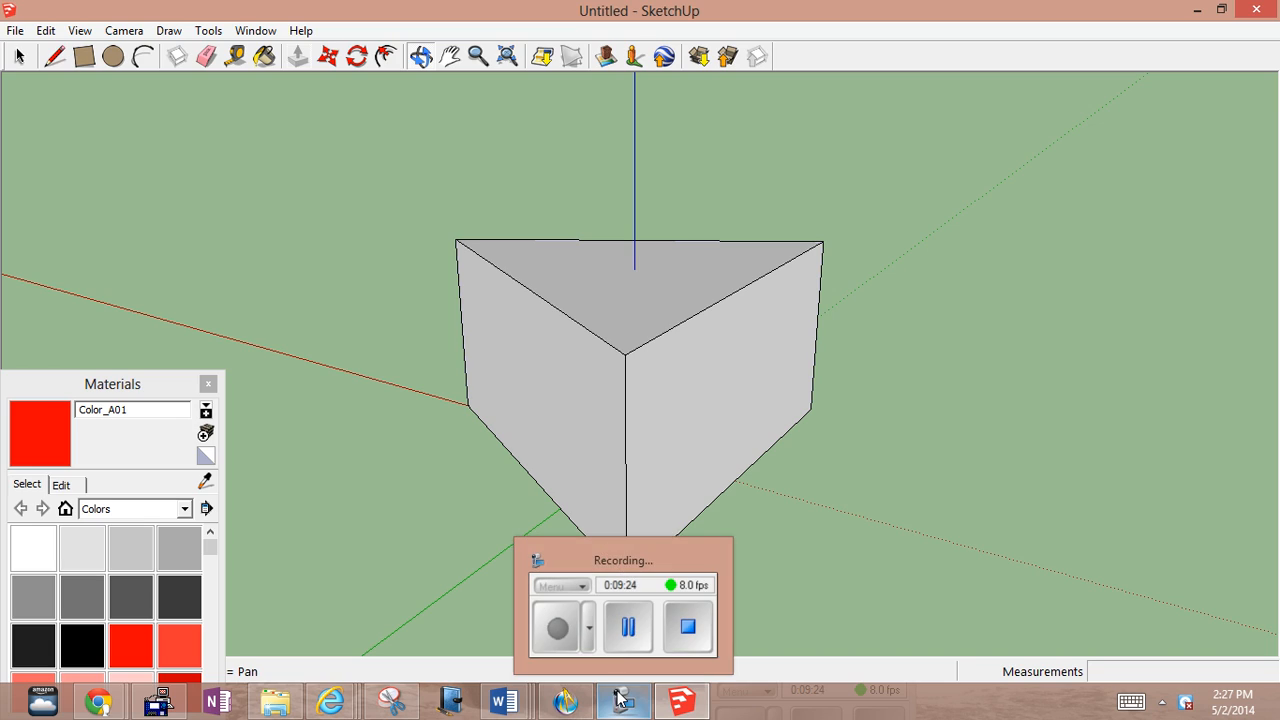
mouse_move(683, 645)
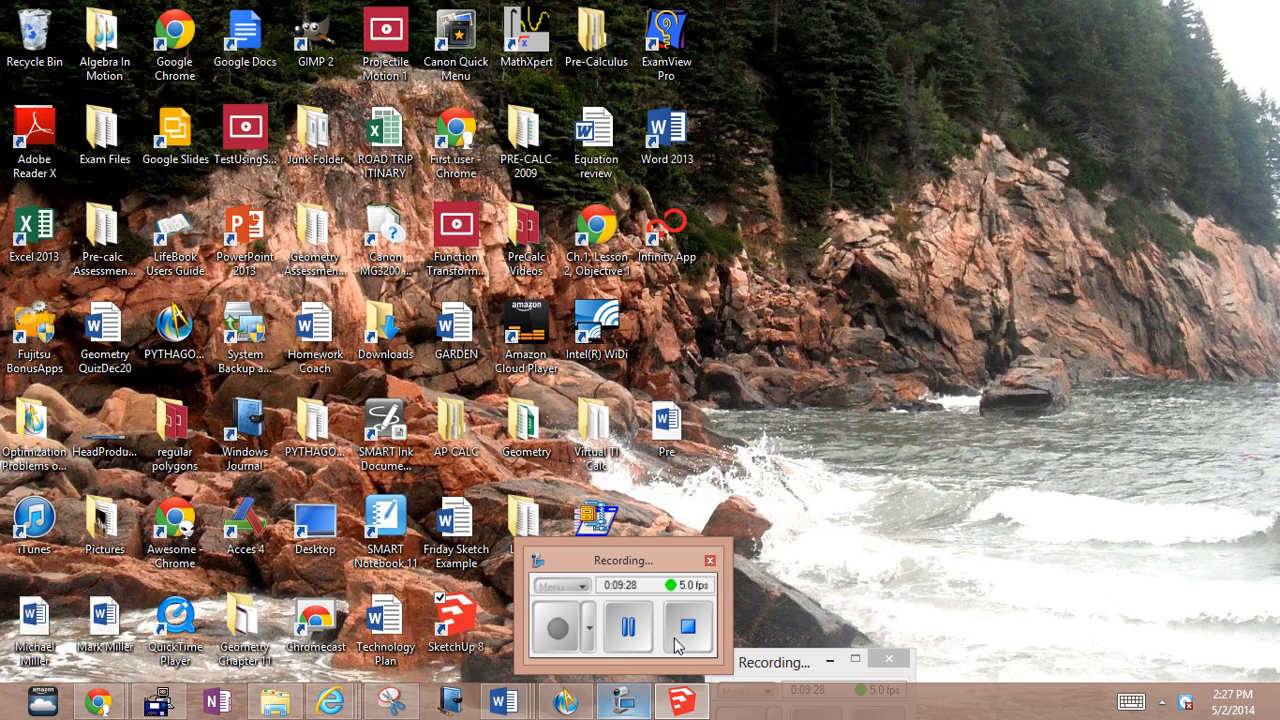
left_click(685, 640)
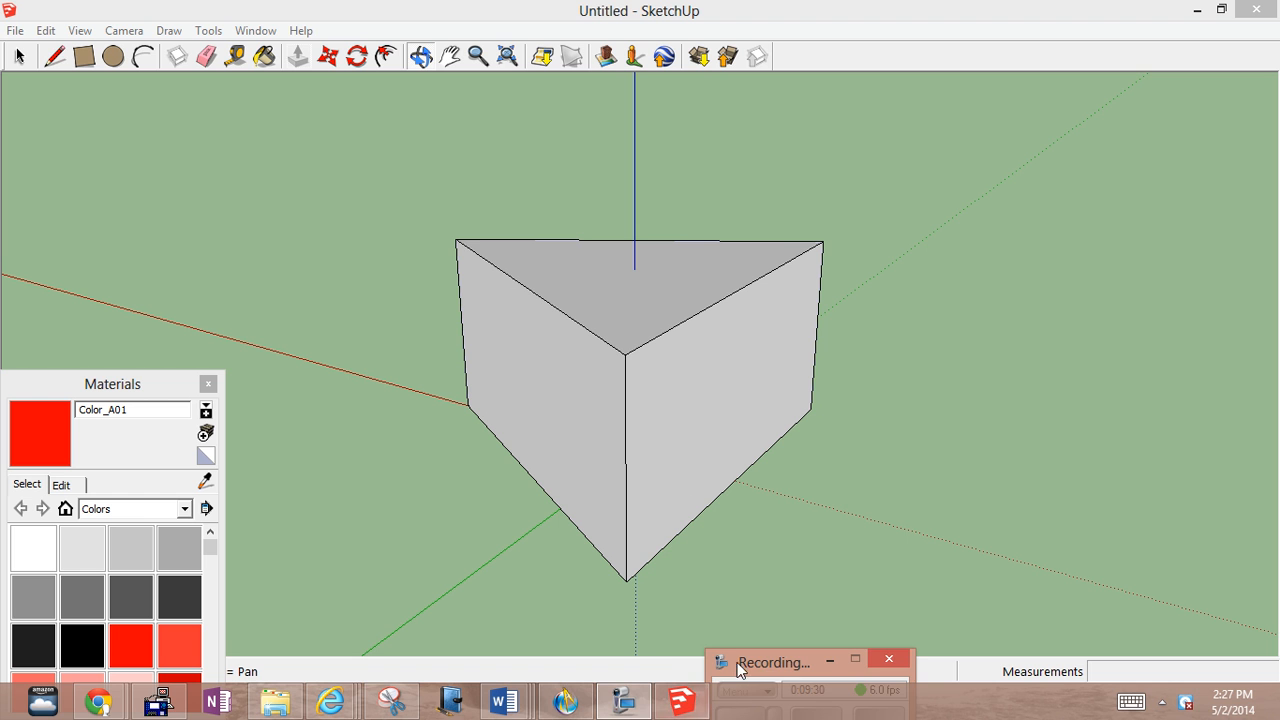